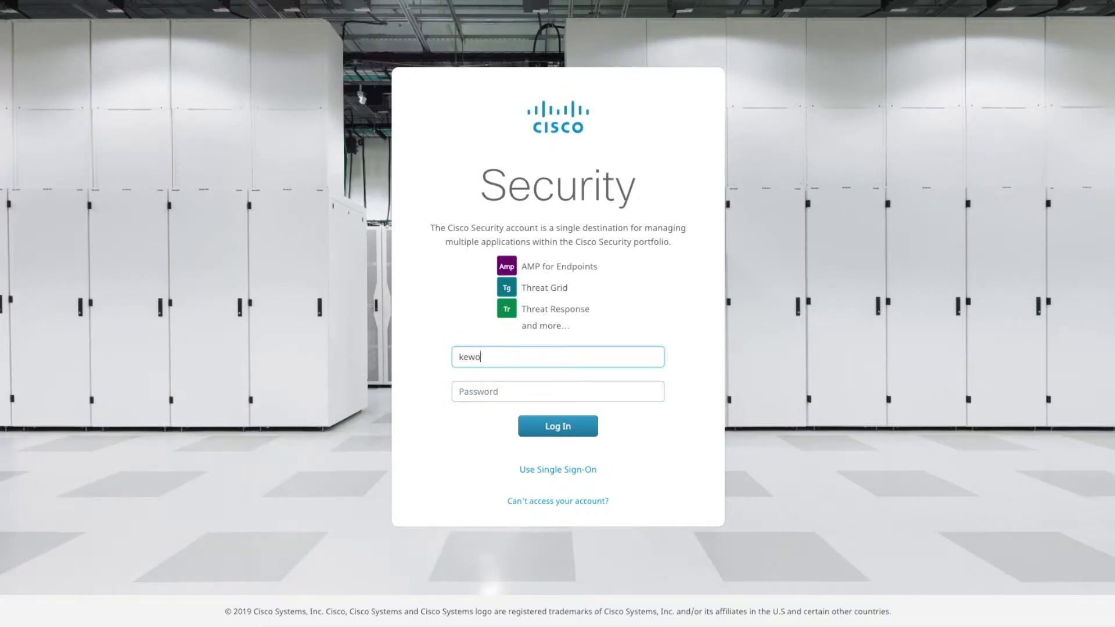
key("Tab")
key("Return")
key("Return")
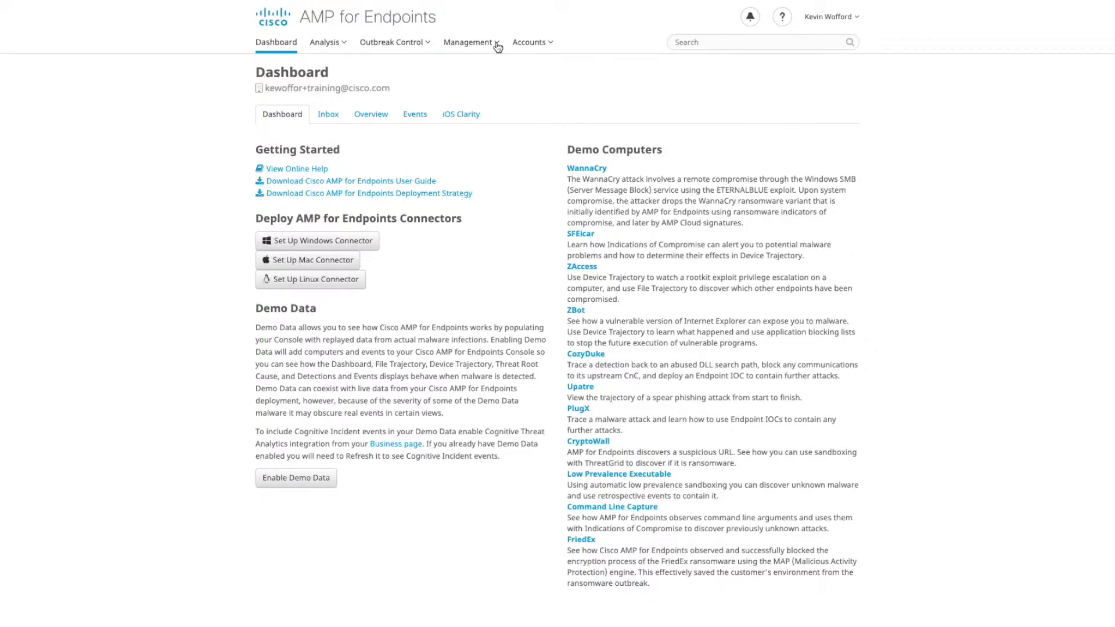
Step: Go to Management > Policies, filter to Windows, and expand the Audit policy
left_click(497, 46)
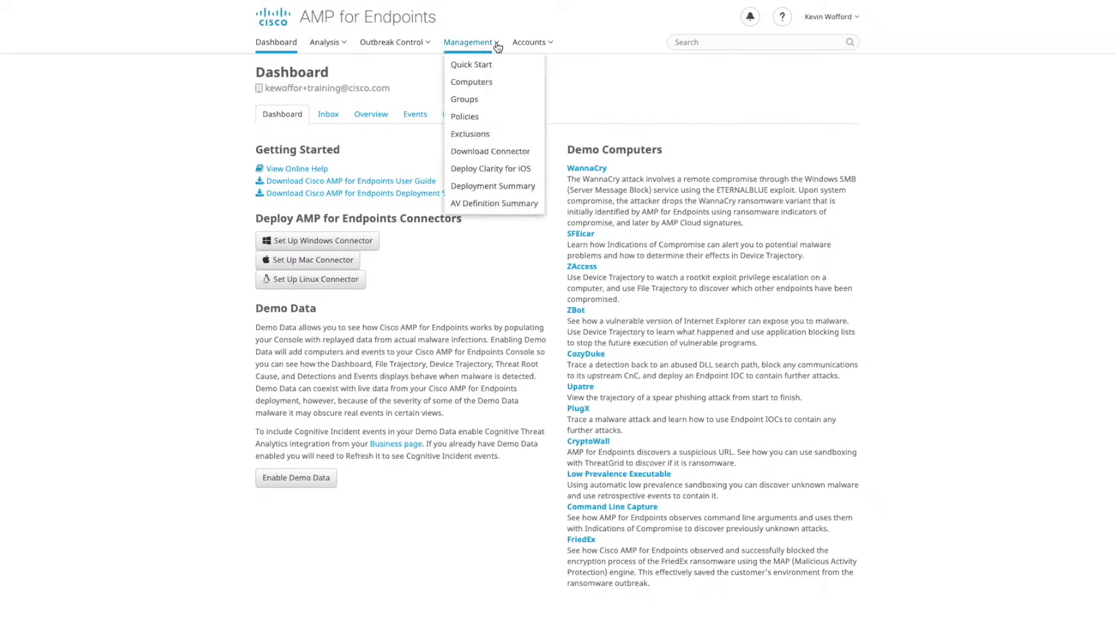
left_click(497, 118)
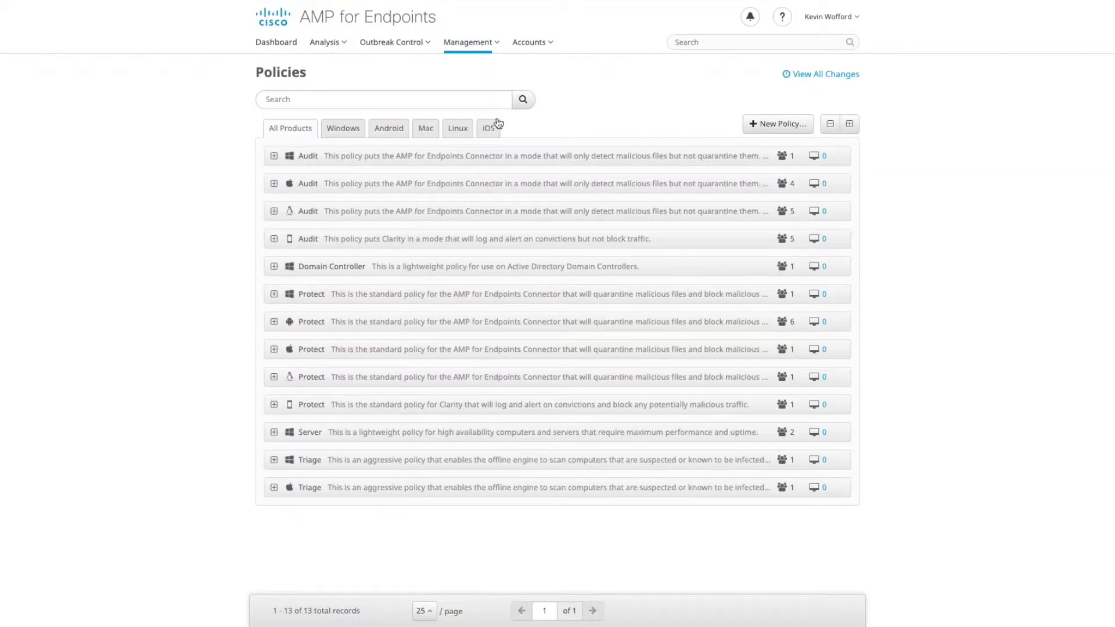
left_click(344, 132)
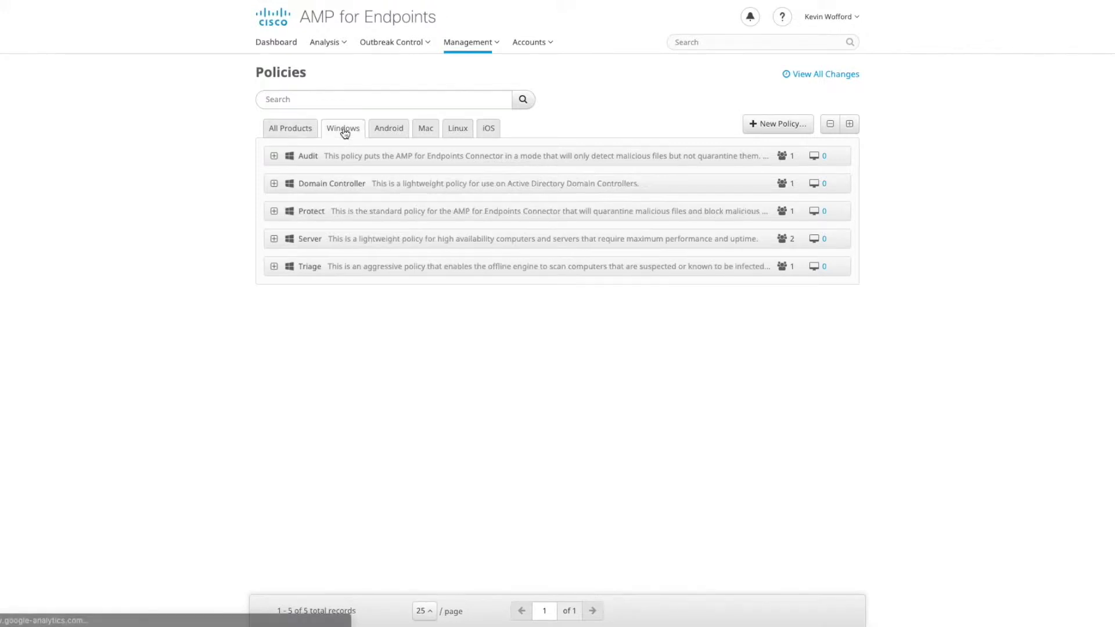
left_click(274, 156)
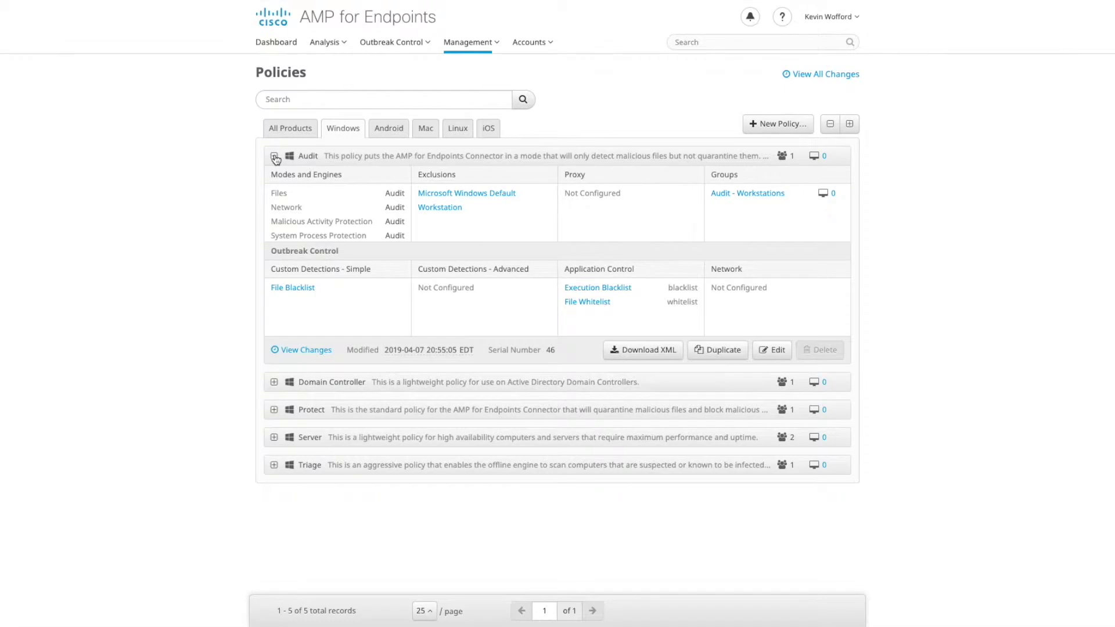
Step: Rename the Audit policy 'Audit - Workstations', keeping file, malicious activity and system process modes on Audit
left_click(777, 352)
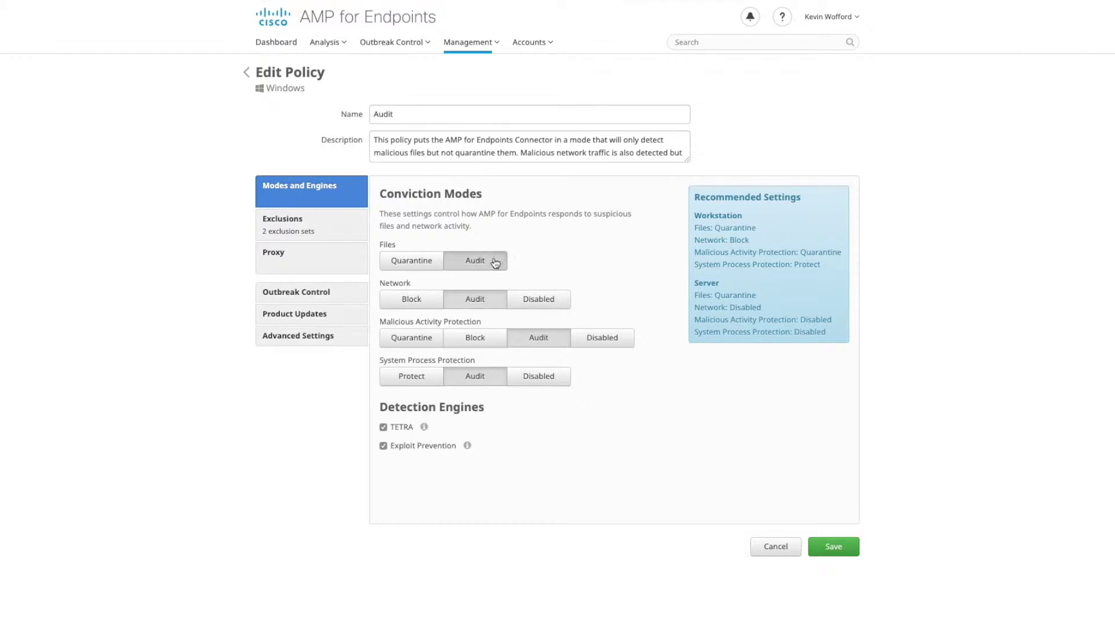
left_click(424, 118)
type("- Workstations")
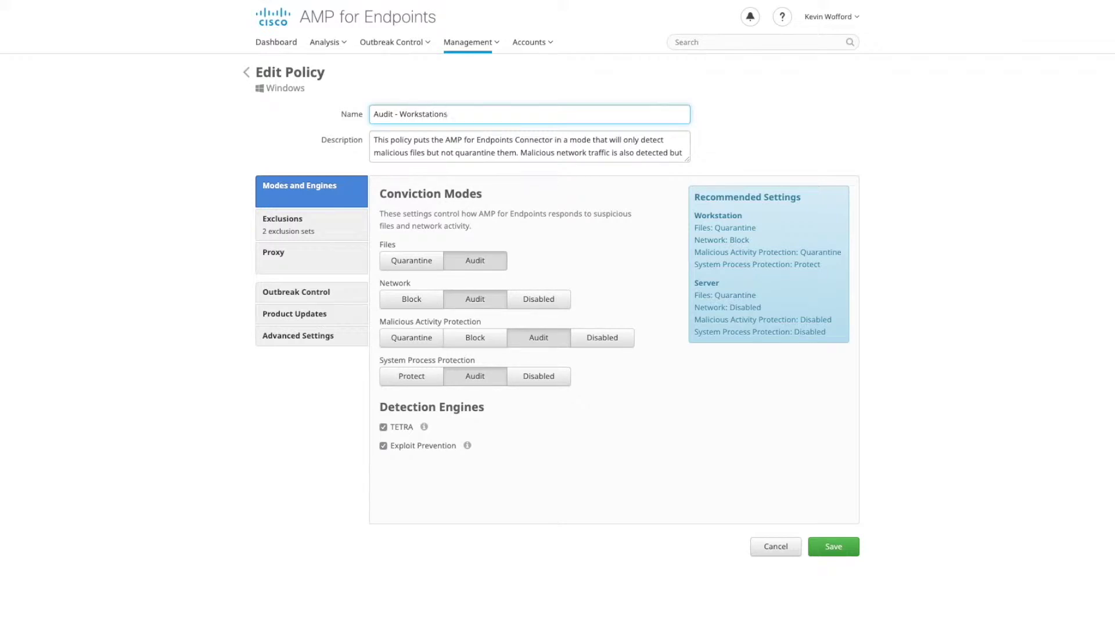
left_click(467, 260)
left_click(555, 339)
left_click(495, 382)
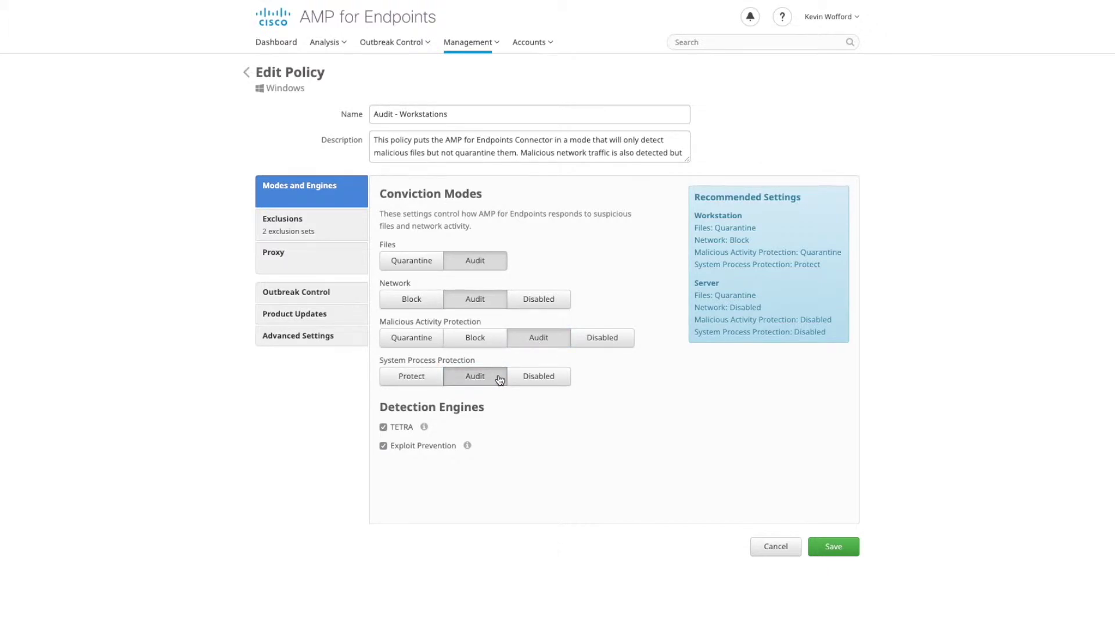
mouse_move(423, 427)
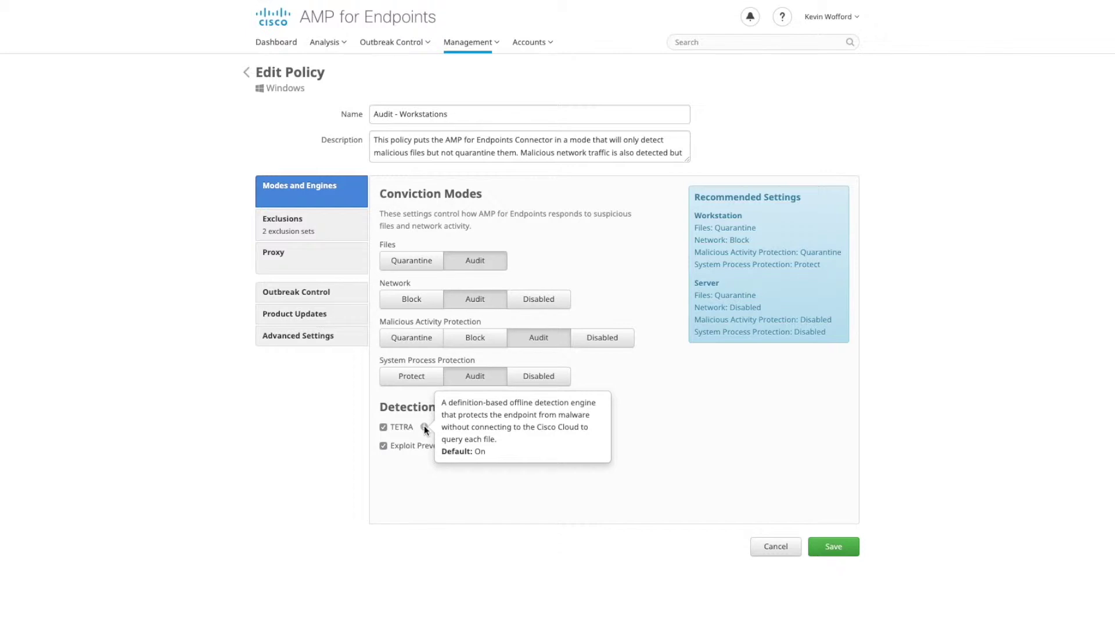
mouse_move(467, 445)
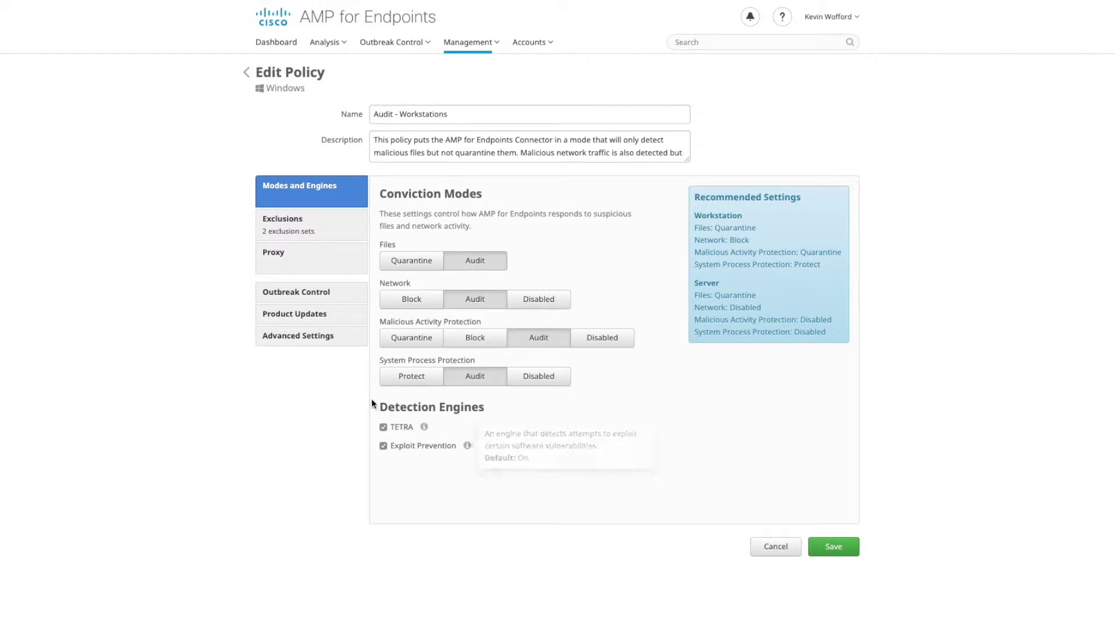
Step: Review the Cisco-maintained and custom exclusion sets, leaving both unchanged
left_click(335, 223)
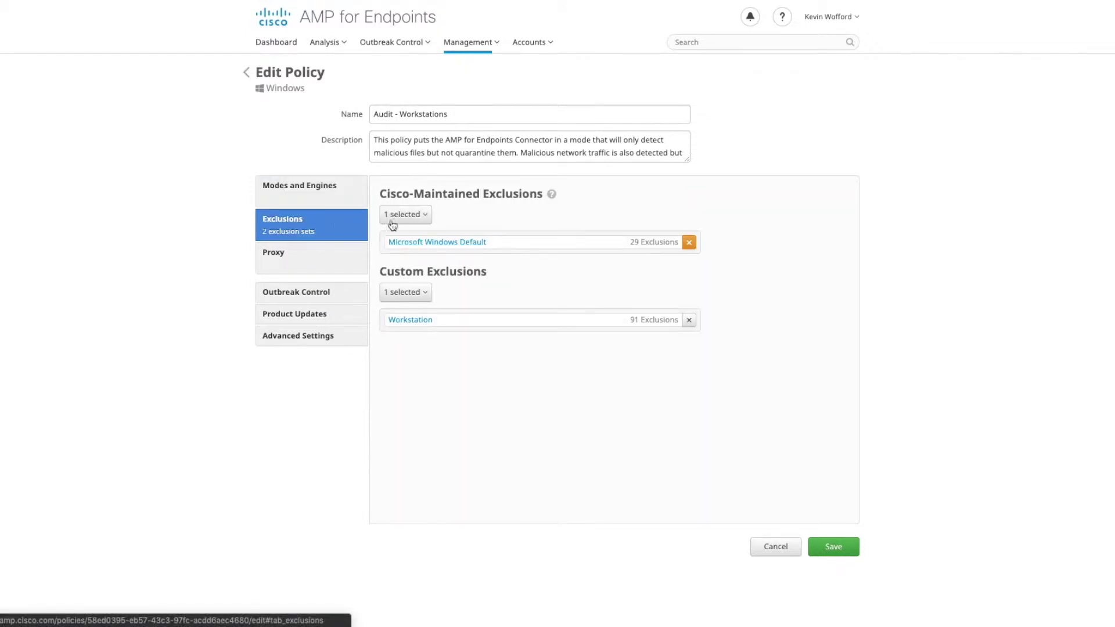
left_click(426, 215)
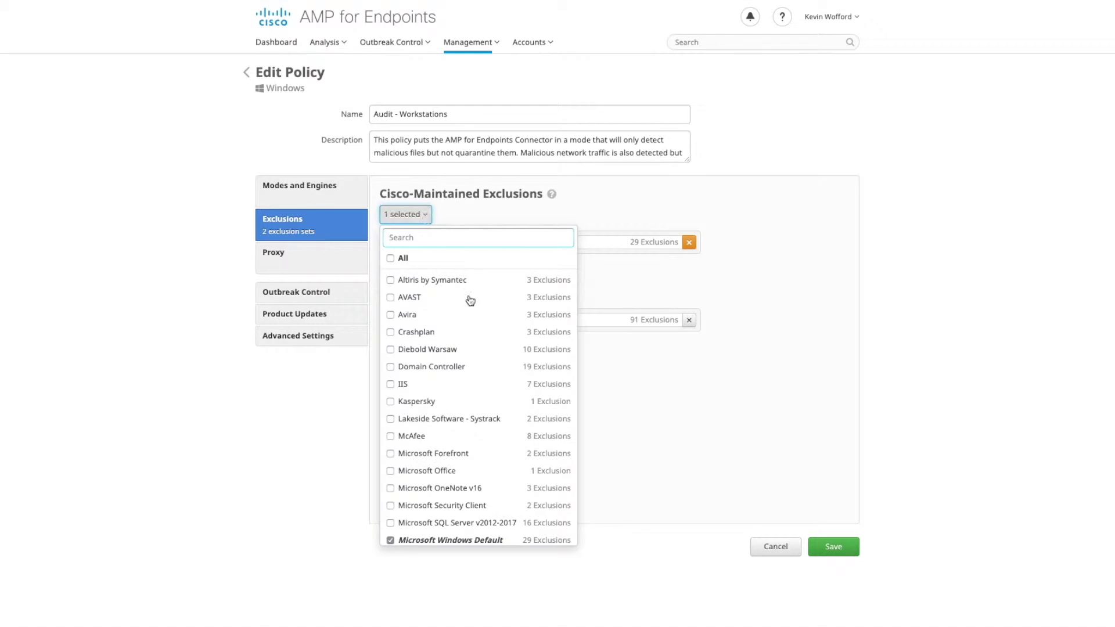
scroll(473, 366, "down", 2)
scroll(475, 367, "down", 1)
scroll(474, 366, "down", 1)
scroll(475, 366, "up", 2)
scroll(474, 366, "up", 2)
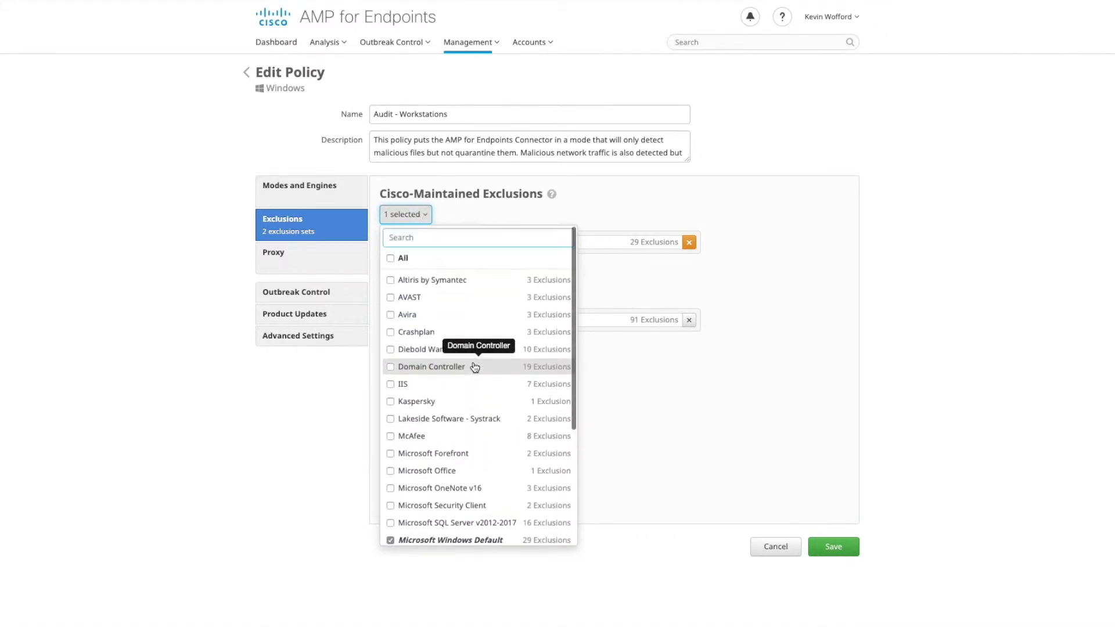
left_click(704, 388)
left_click(426, 293)
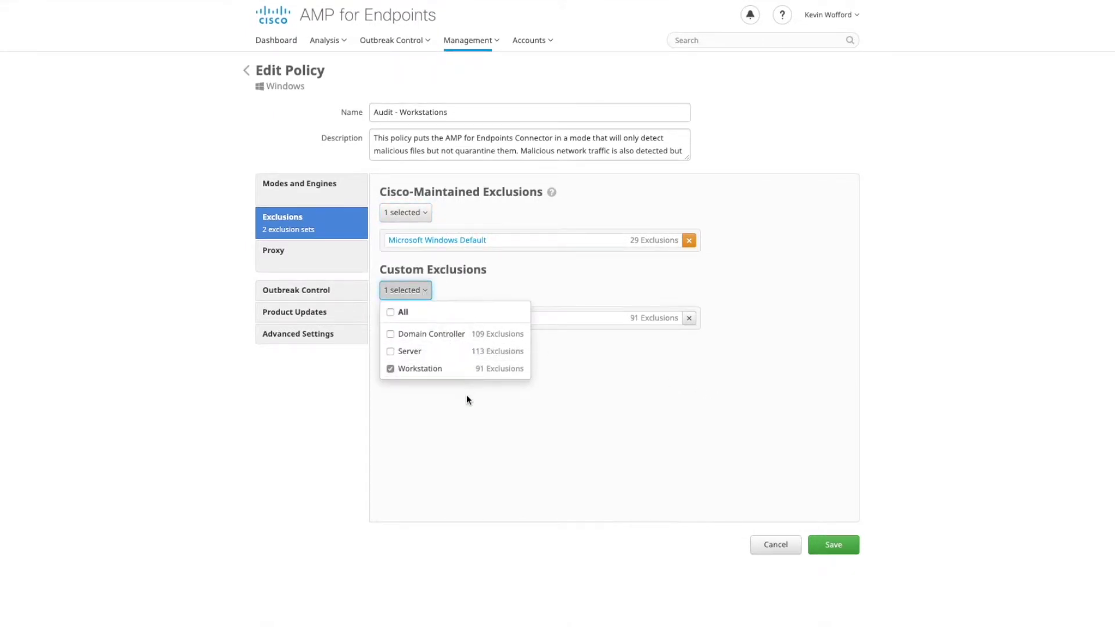
left_click(428, 293)
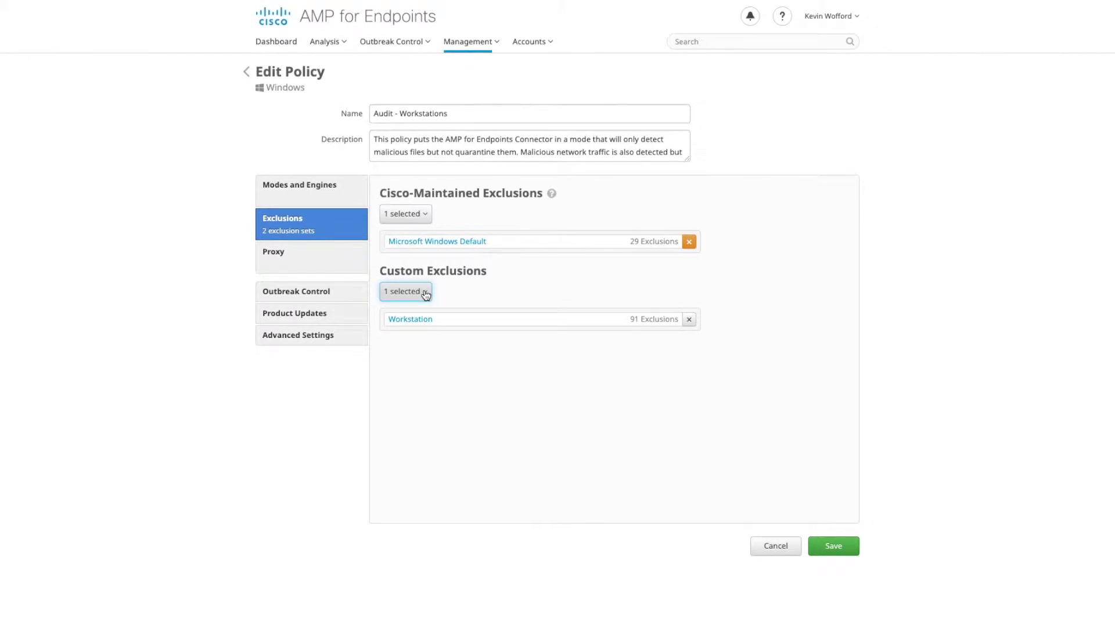
Step: Keep the proxy type set to None
left_click(321, 259)
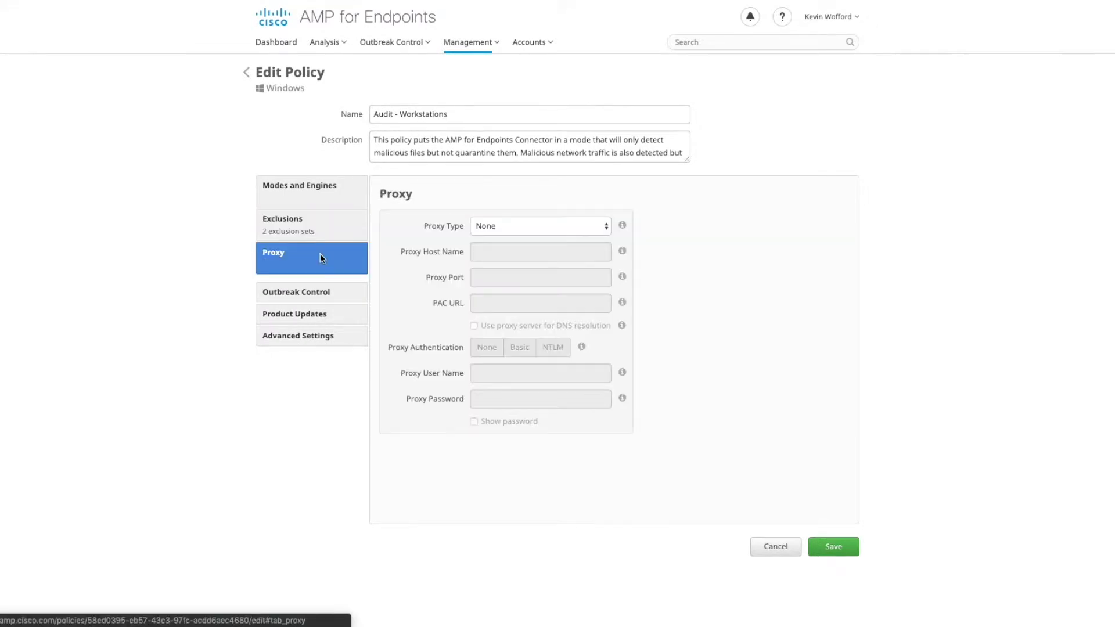
left_click(607, 226)
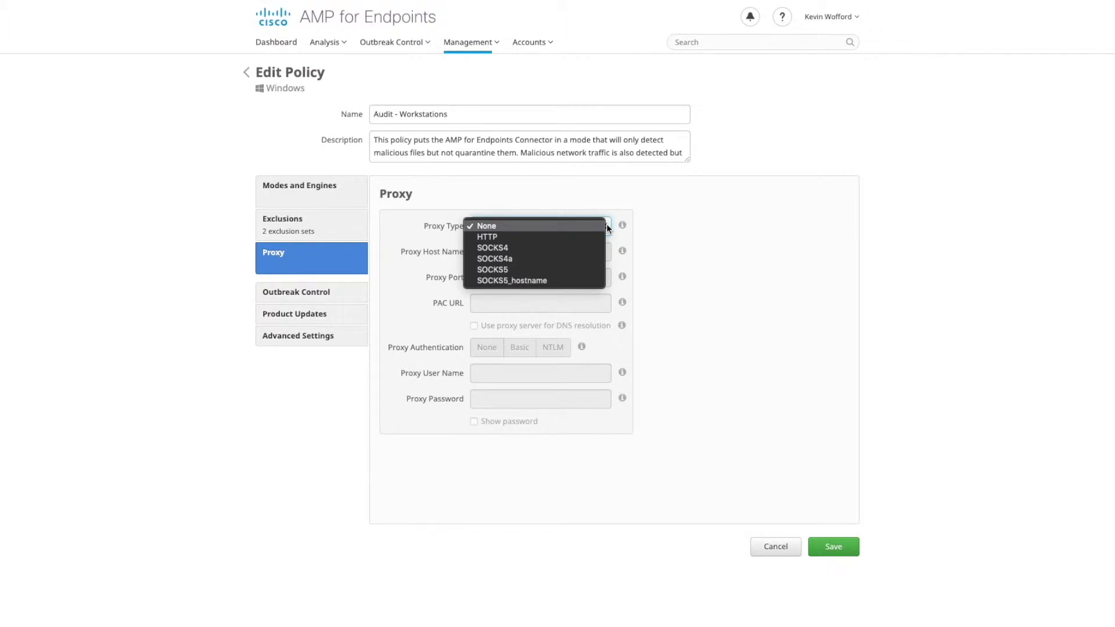
left_click(550, 226)
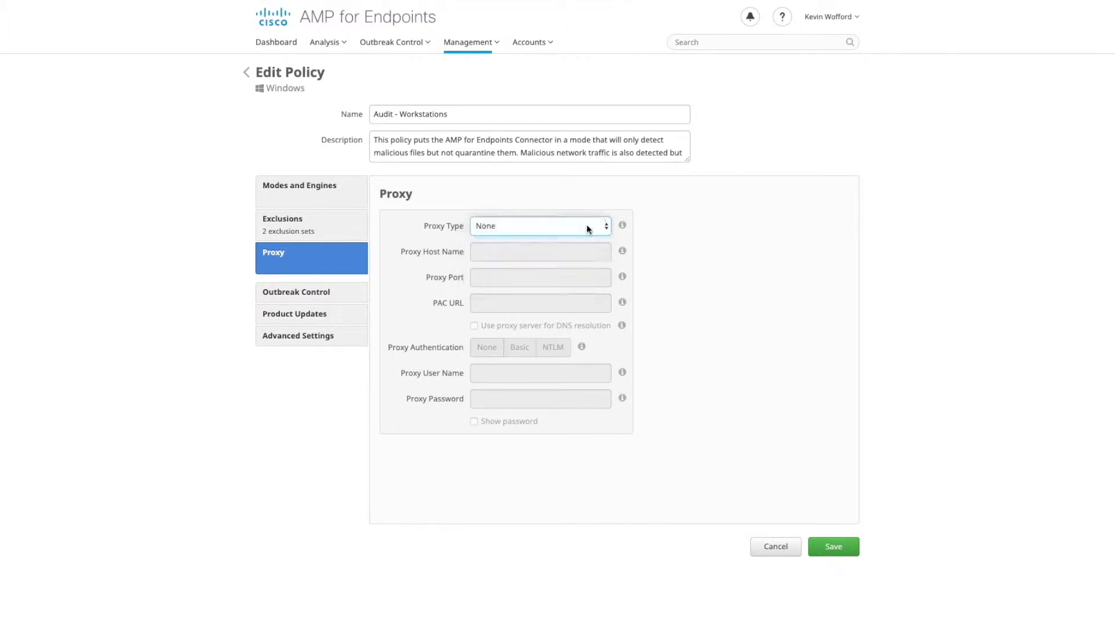
Step: Keep Outbreak Control at File Blacklist, None, File Whitelist and Execution Blacklist
left_click(346, 293)
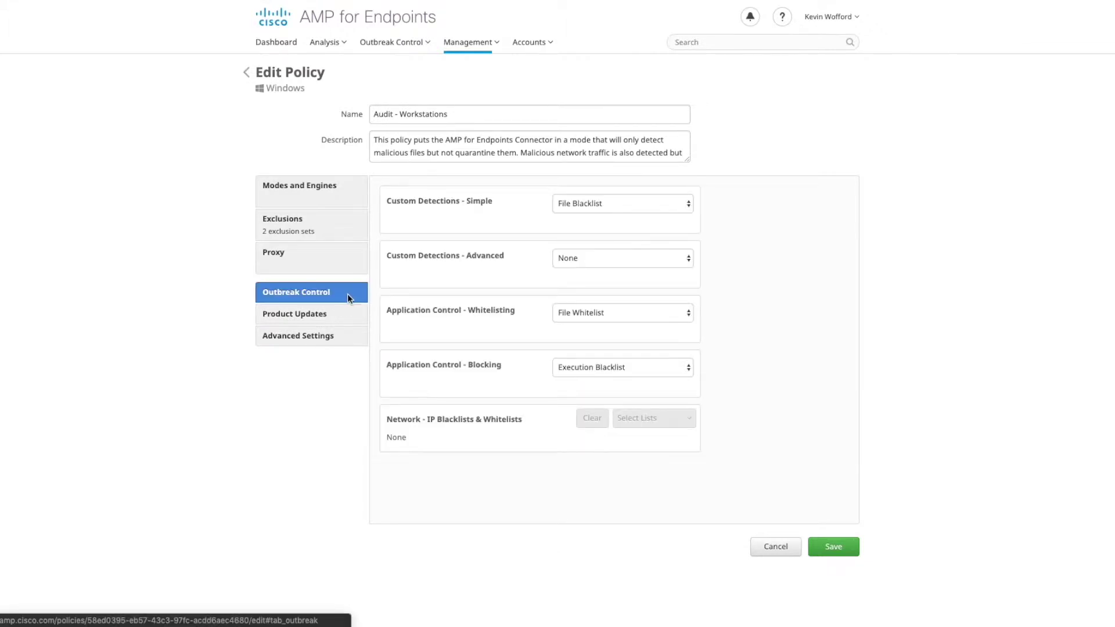
left_click(689, 204)
left_click(689, 204)
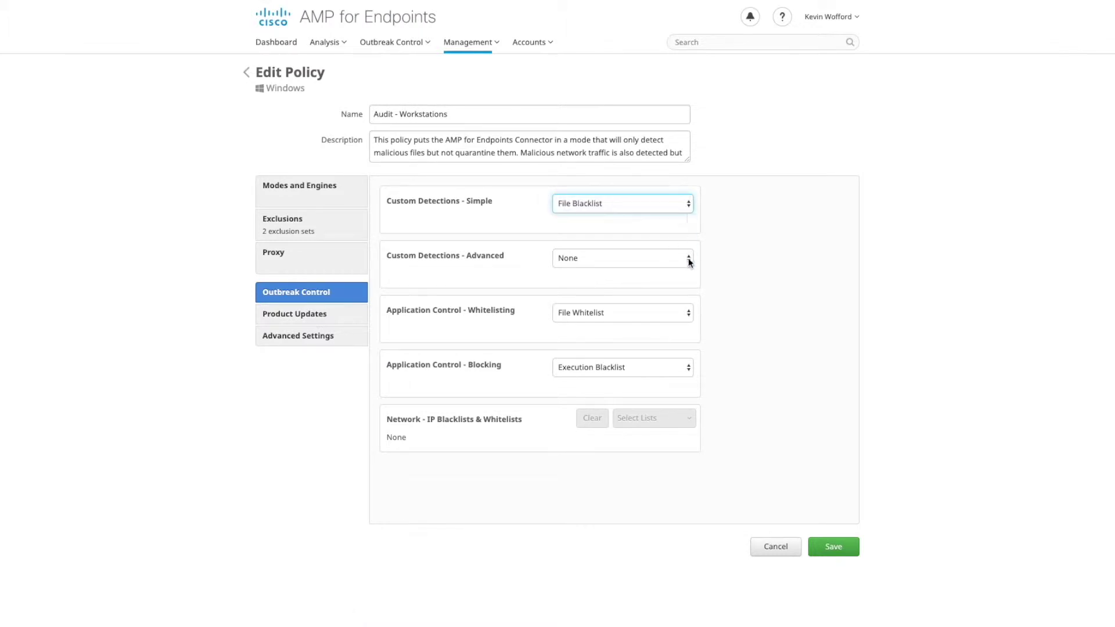
left_click(689, 259)
left_click(689, 259)
left_click(689, 314)
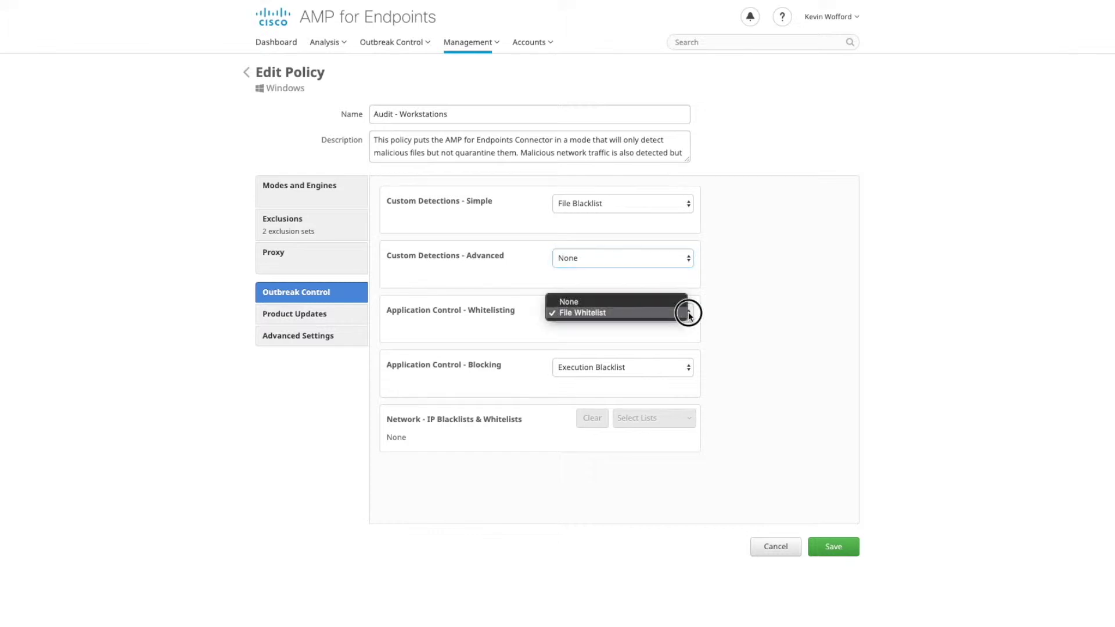
left_click(690, 315)
left_click(688, 369)
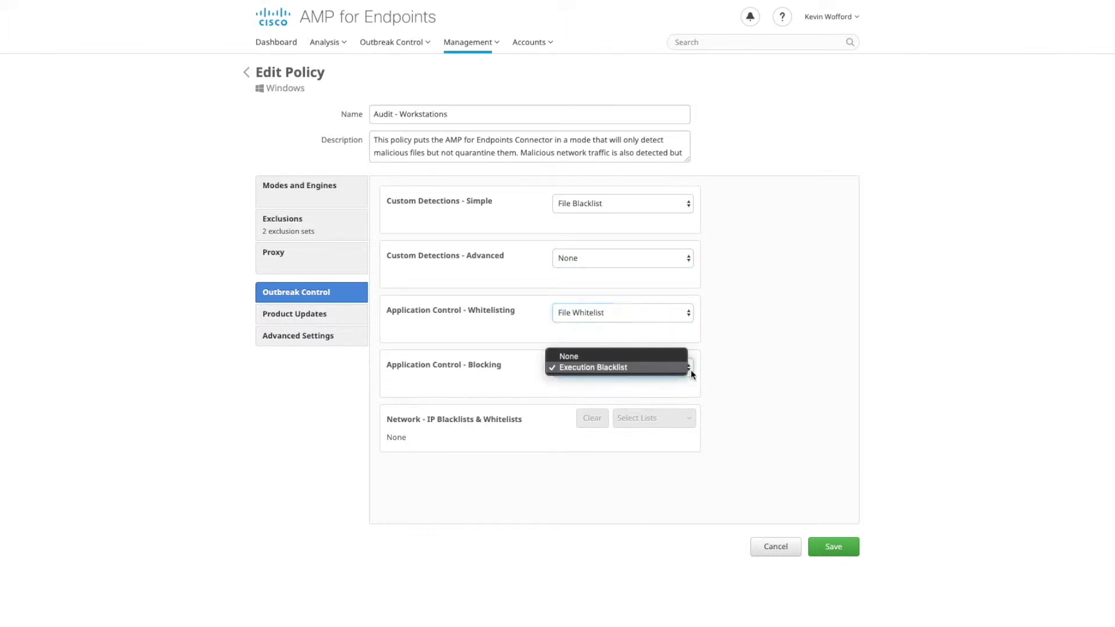
left_click(688, 368)
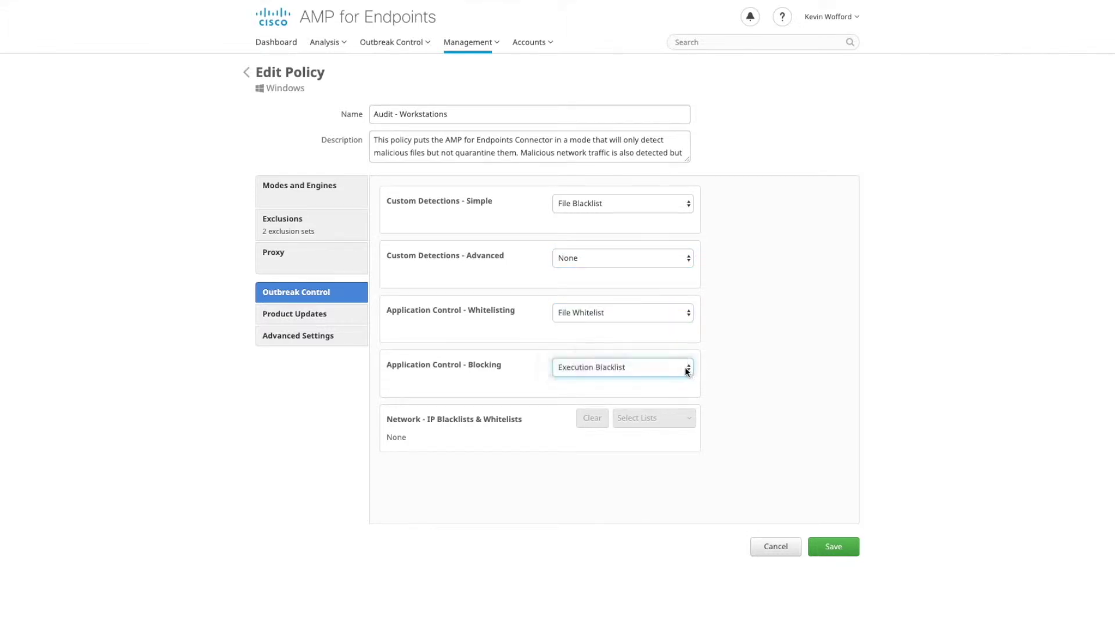
left_click(333, 314)
Step: Choose connector version 6.2.19.10882 with an update date range of April 8 to May 1
left_click(658, 195)
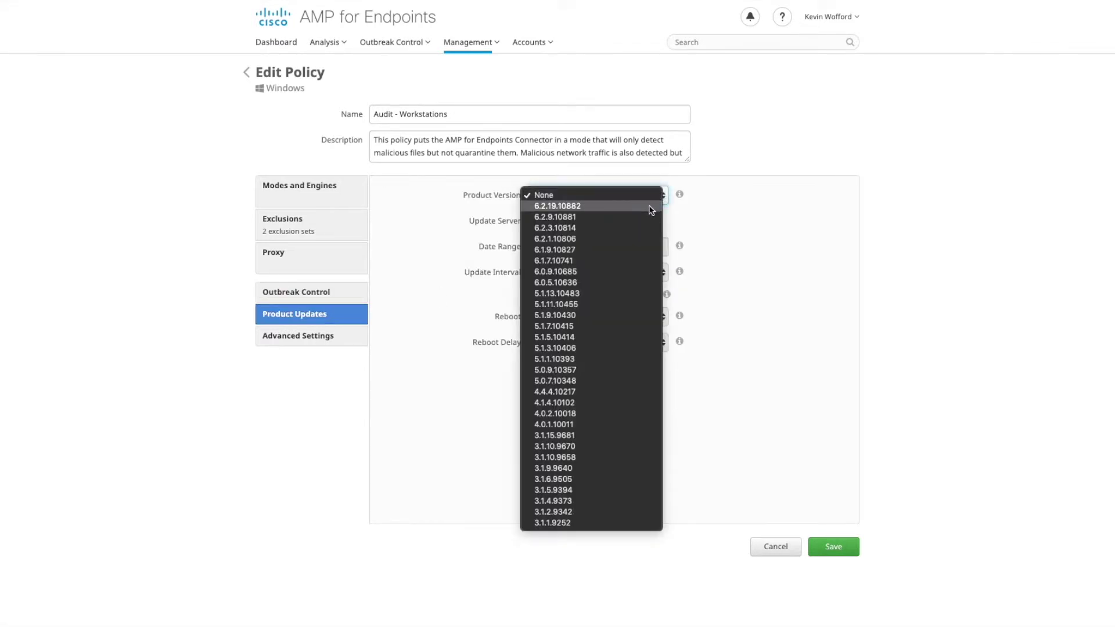
left_click(649, 207)
left_click(569, 246)
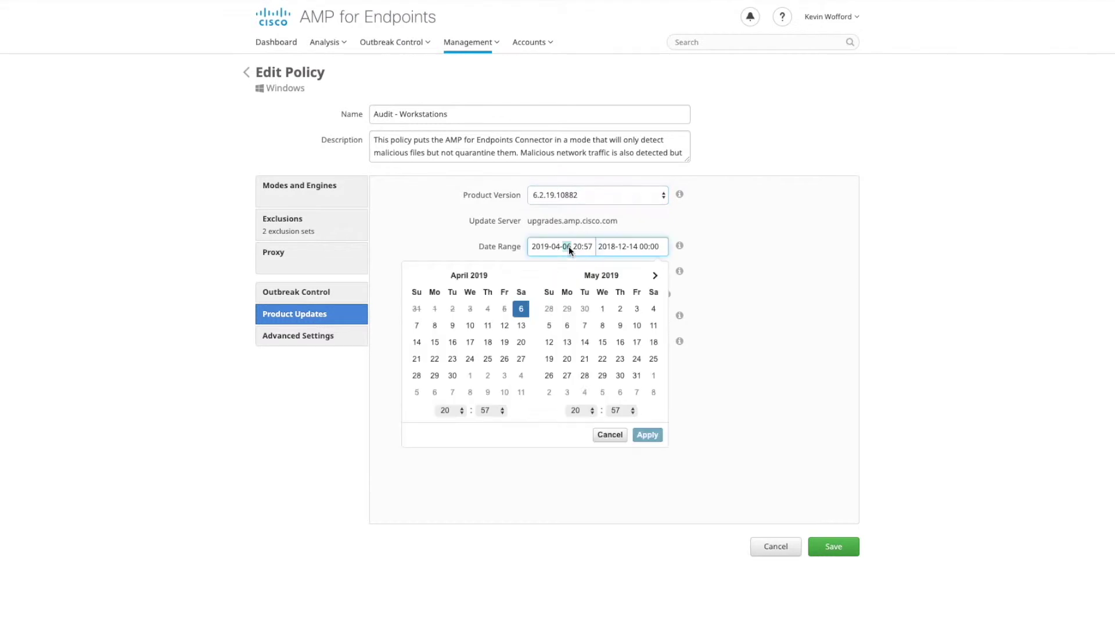
left_click(439, 330)
left_click(651, 247)
double_click(651, 246)
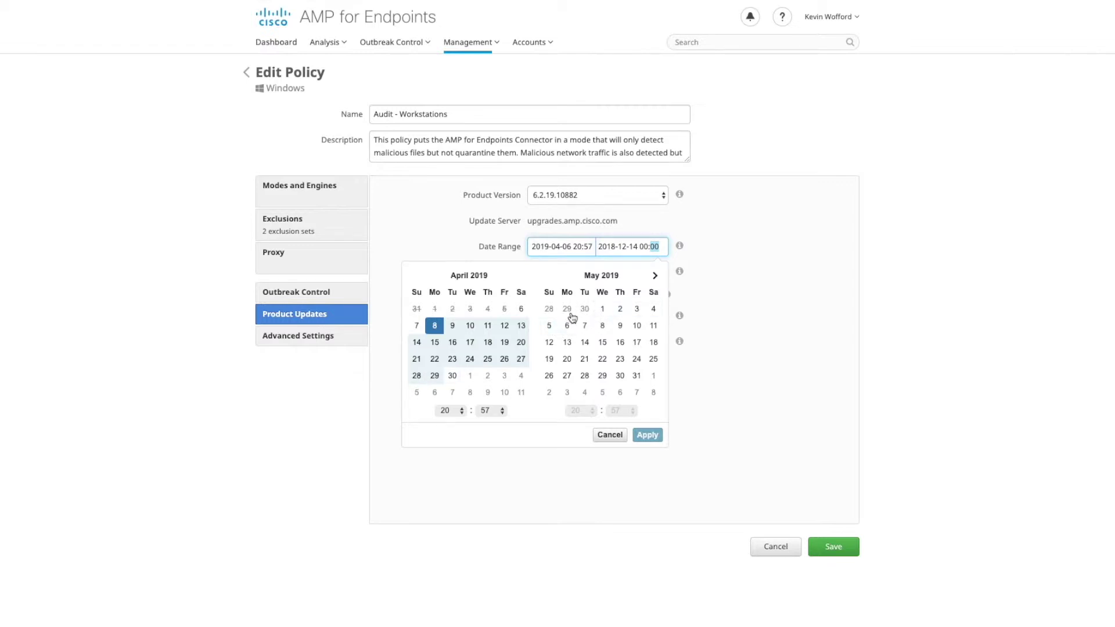
left_click(604, 312)
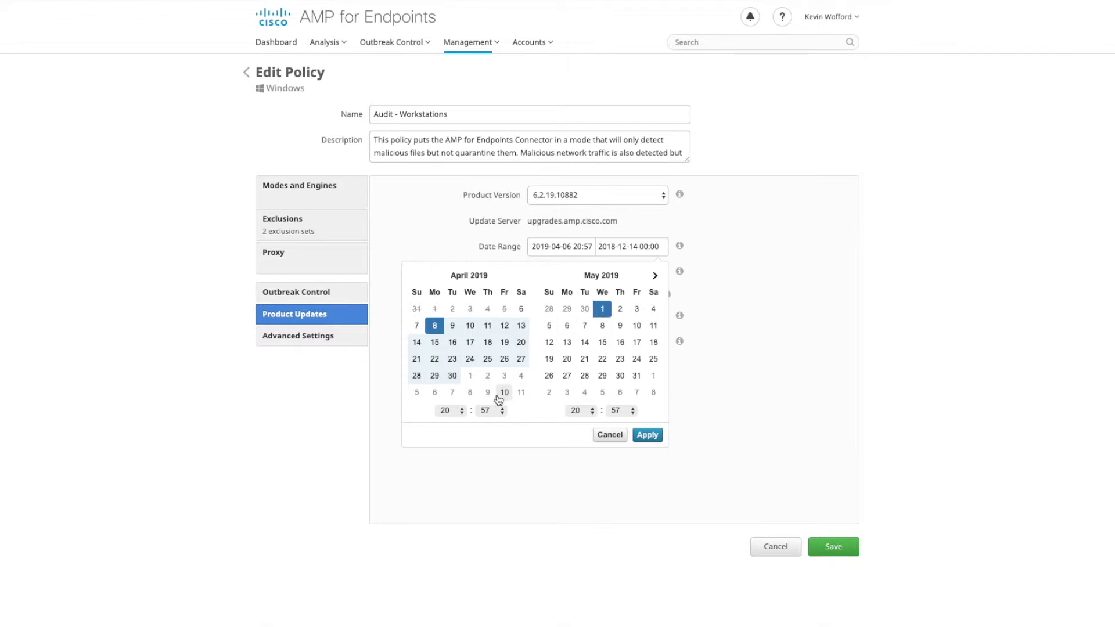
Step: Set the update window times to 23:00 start and 18:00 end, and apply the range
left_click(461, 410)
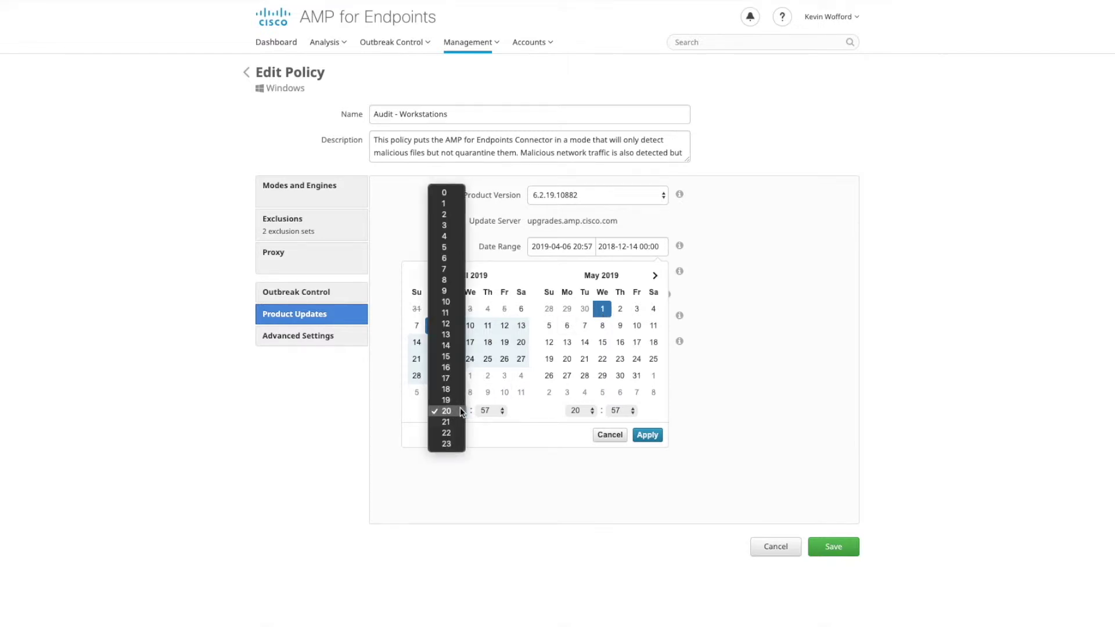
left_click(456, 445)
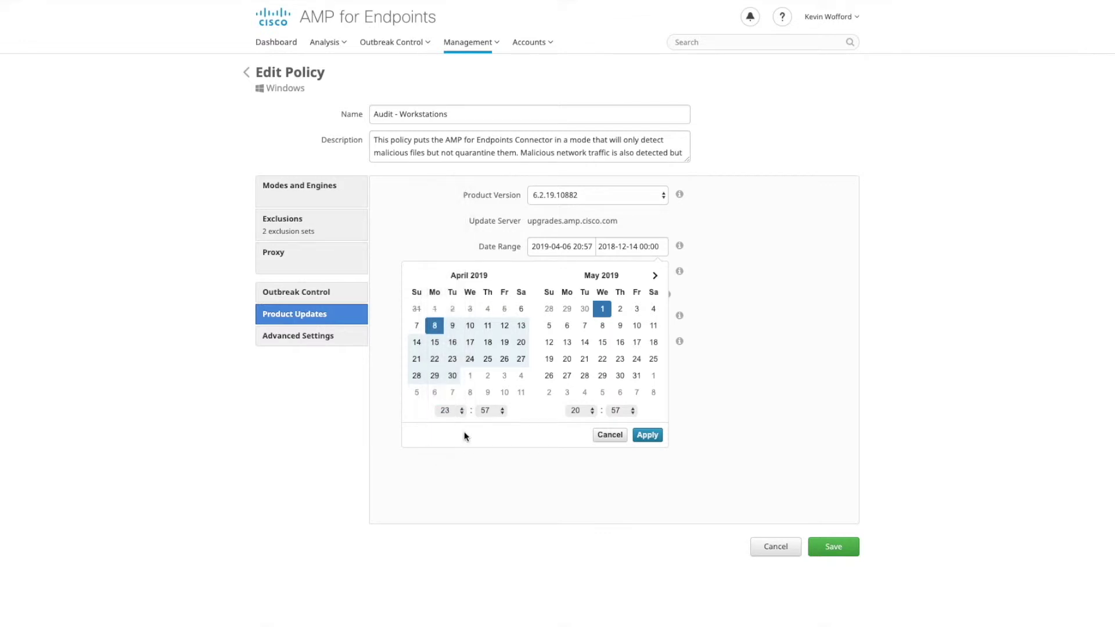
left_click(503, 411)
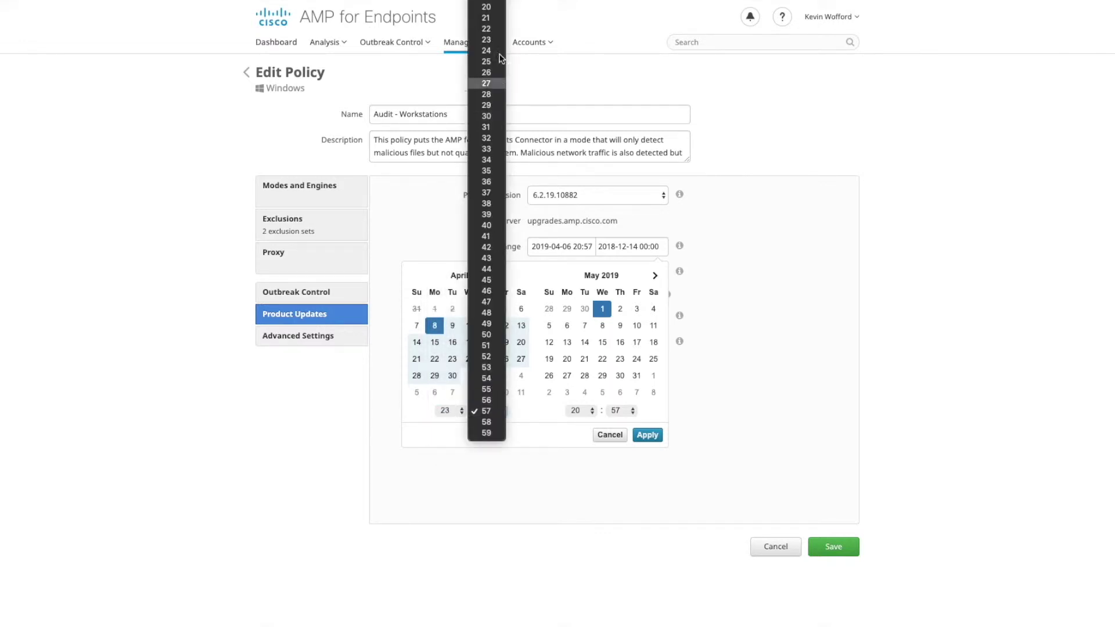
scroll(487, 290, "up", 3)
left_click(487, 12)
left_click(591, 411)
left_click(581, 389)
left_click(632, 411)
scroll(617, 290, "up", 5)
left_click(679, 350)
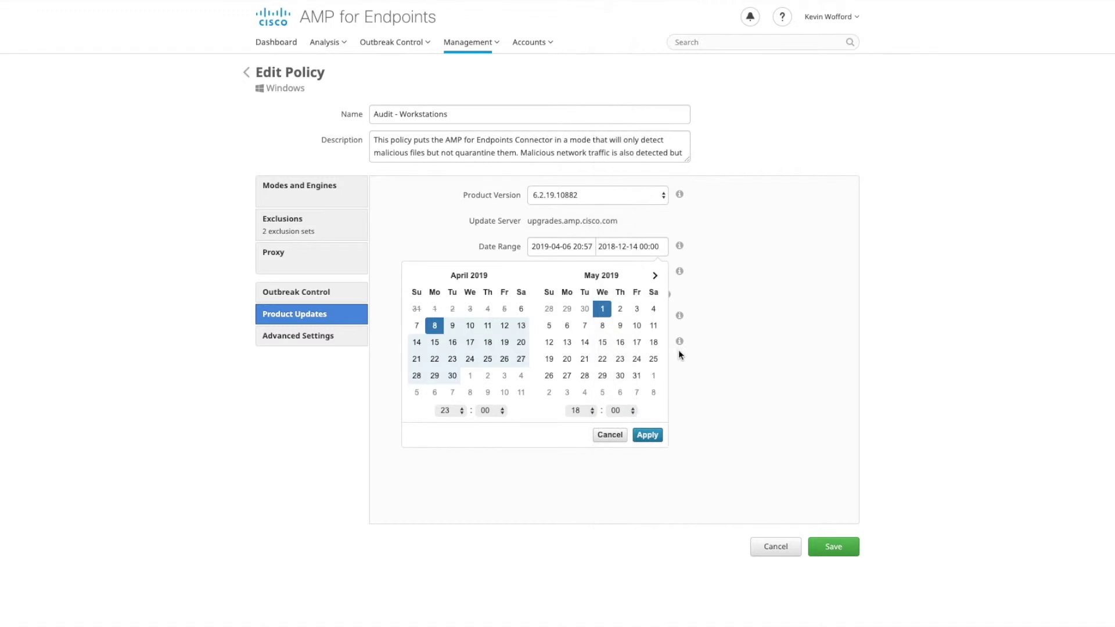
left_click(647, 435)
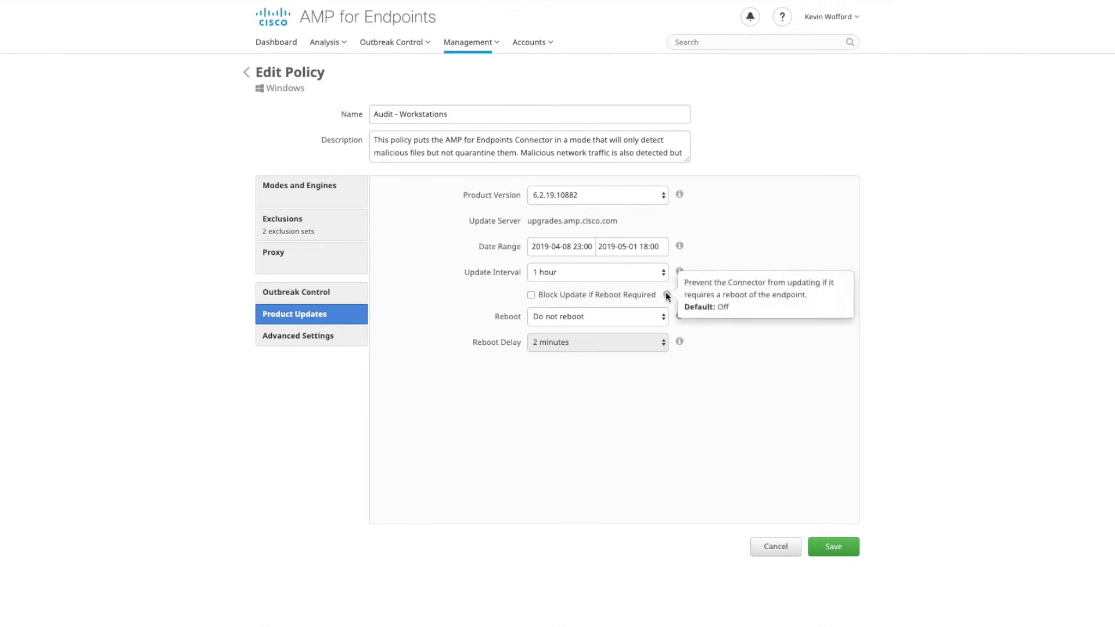
mouse_move(667, 294)
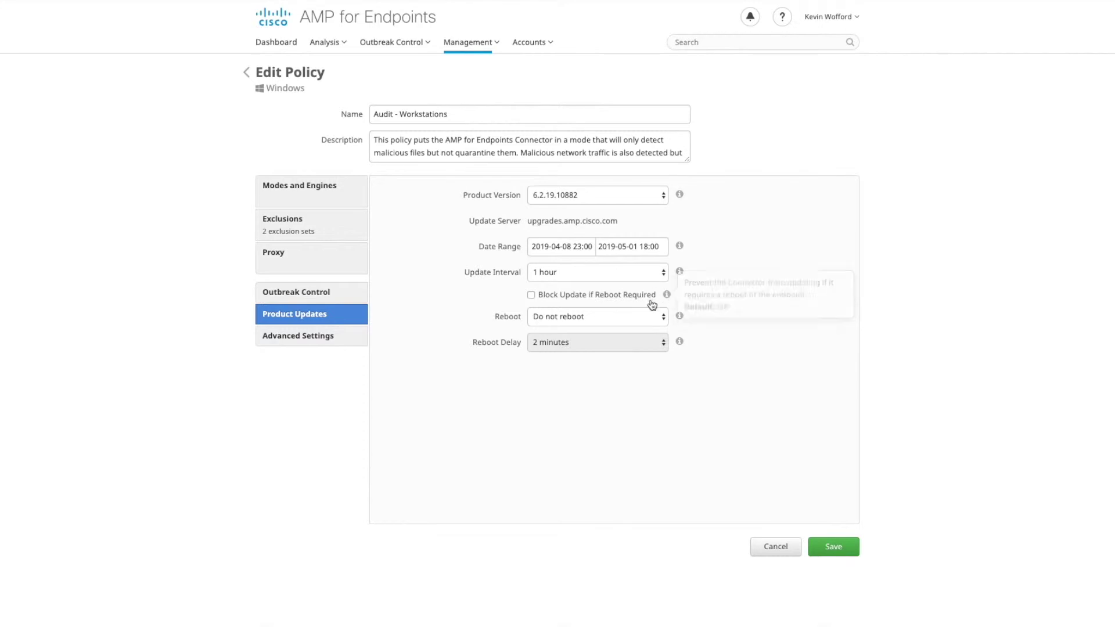
Step: Force a reboot after updates with a 2-minute reboot delay
left_click(665, 317)
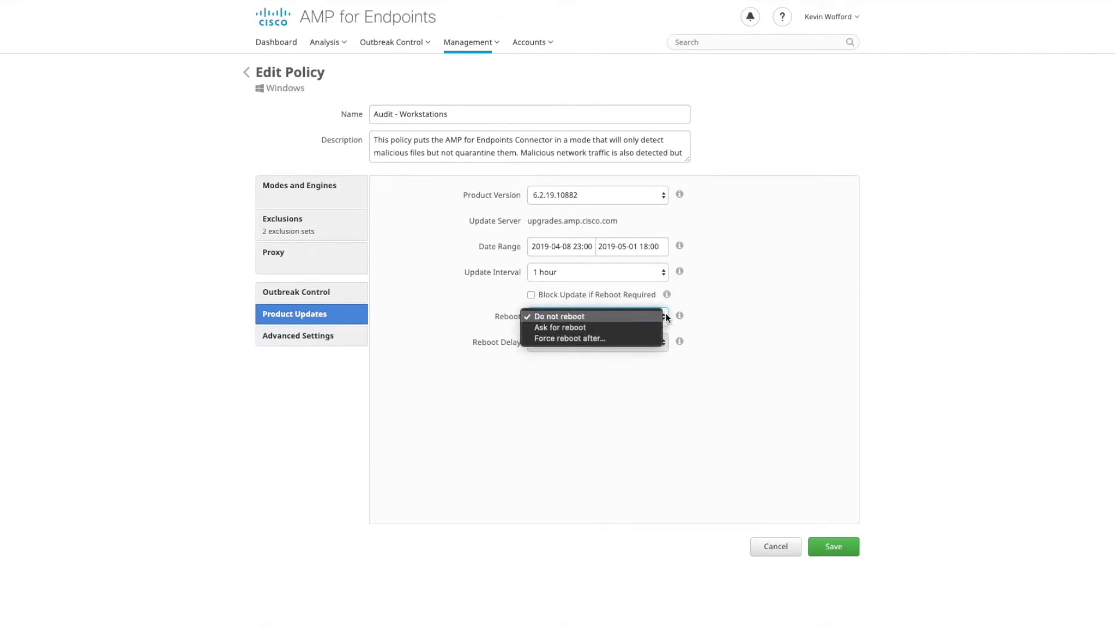
left_click(651, 340)
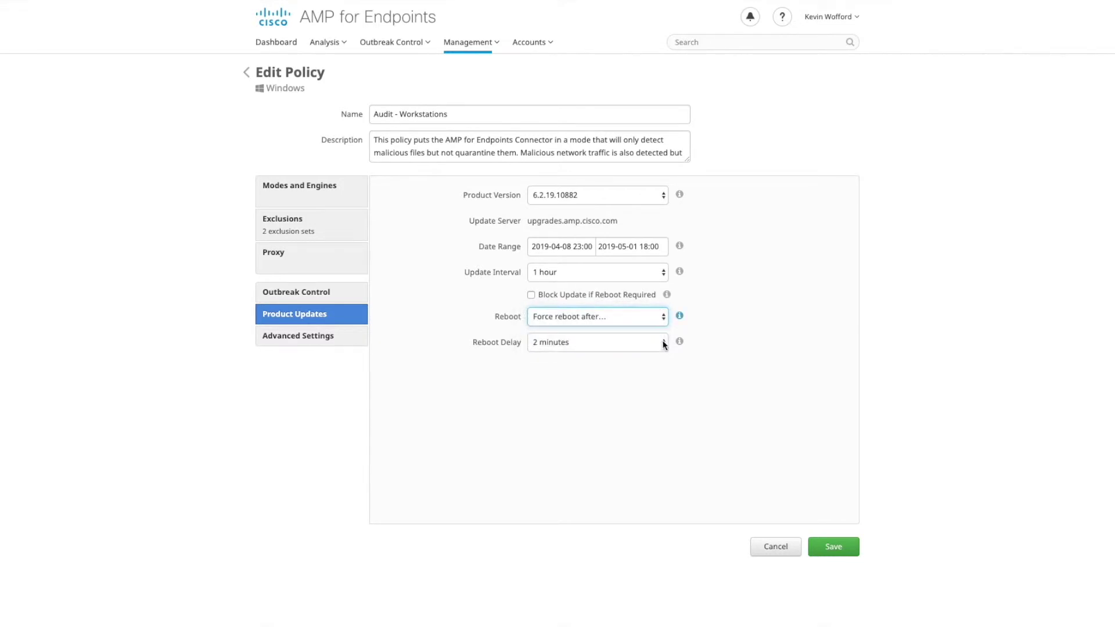
left_click(663, 343)
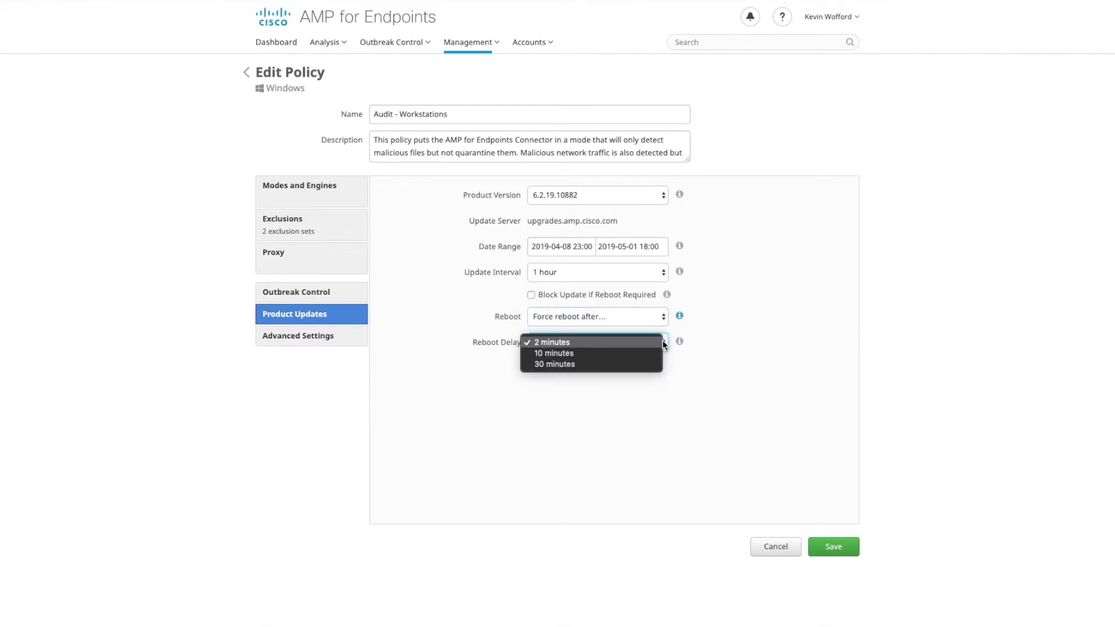
left_click(665, 344)
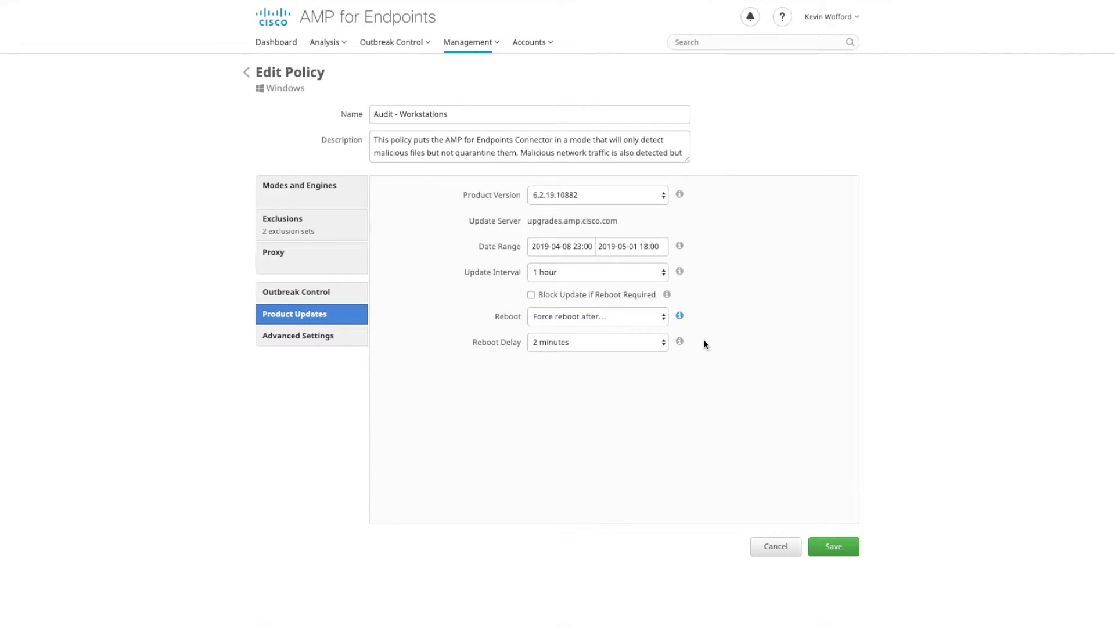
Step: Enable connector protection with a password
left_click(351, 337)
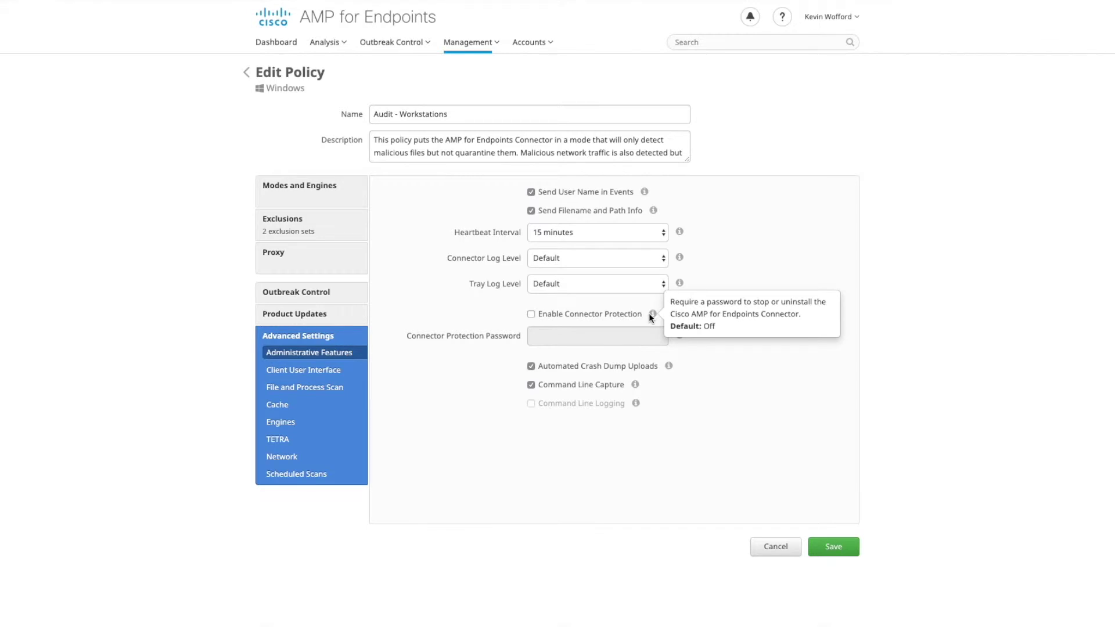
left_click(531, 314)
left_click(545, 332)
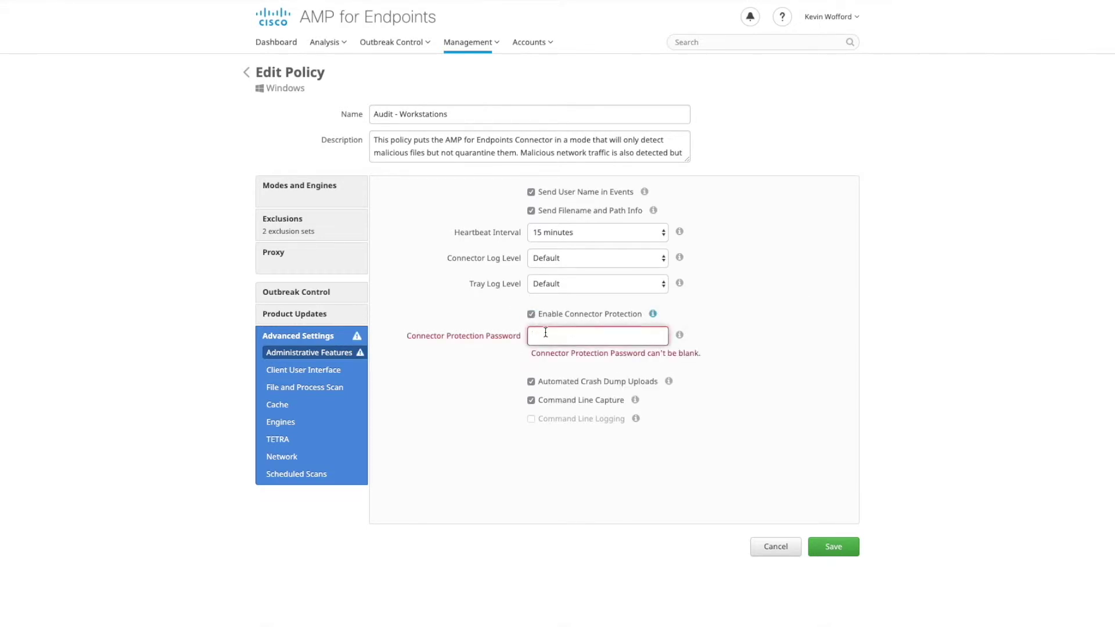
type("••••••••")
Step: Show file, network and protection notifications in the client, and hide exclusions
left_click(295, 370)
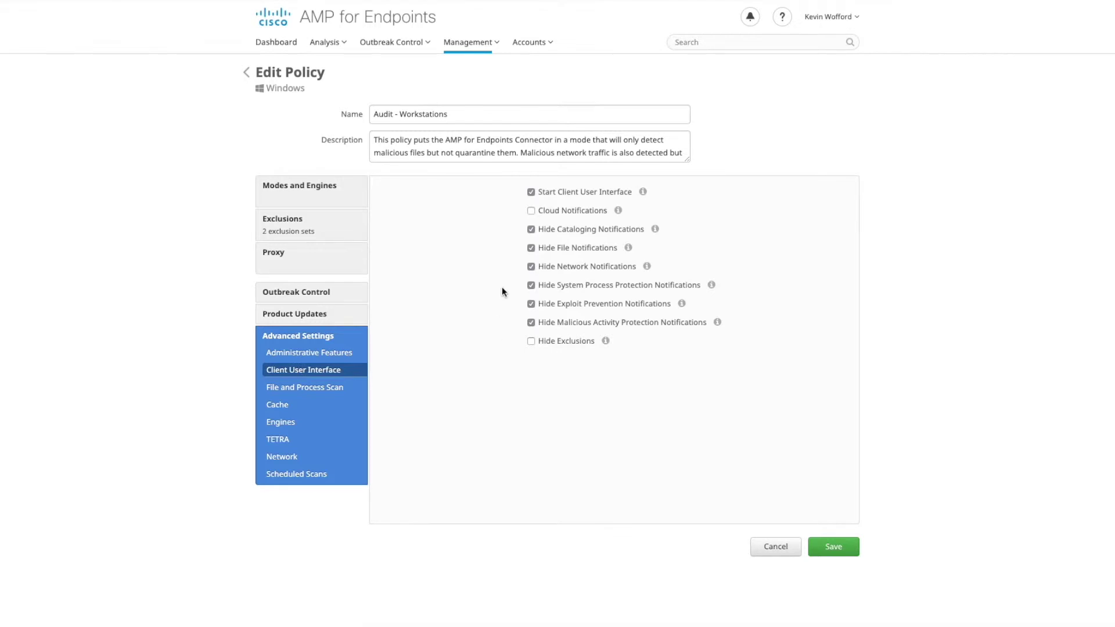
left_click(532, 249)
left_click(532, 267)
left_click(532, 285)
left_click(532, 305)
left_click(532, 324)
left_click(531, 341)
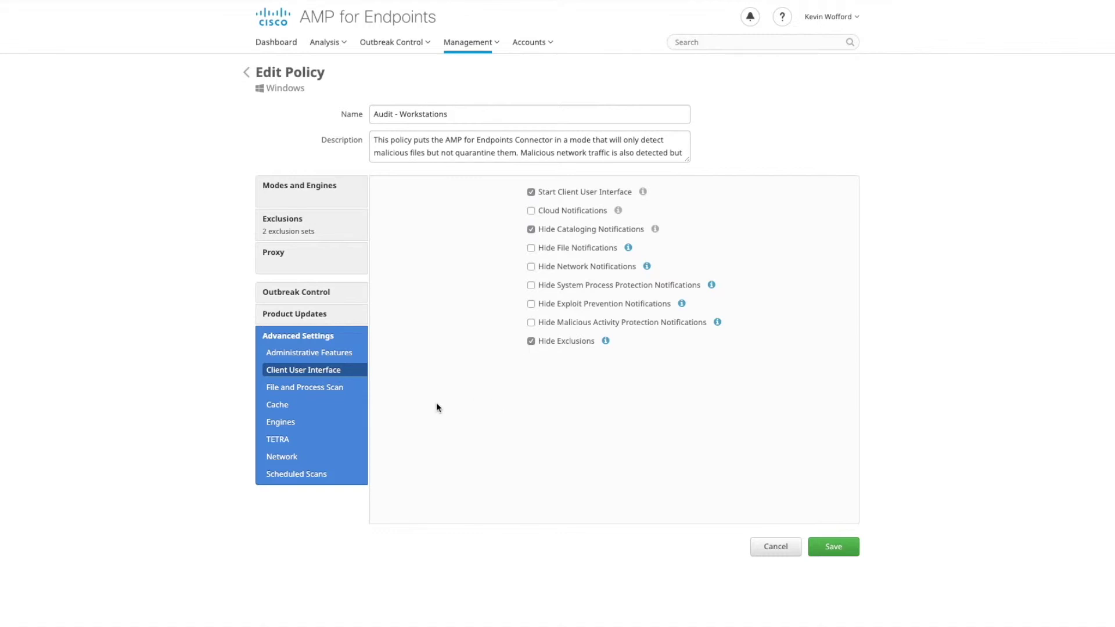
Step: Raise the maximum archive scan size to 100 MB, review remaining engine settings, and save
left_click(341, 389)
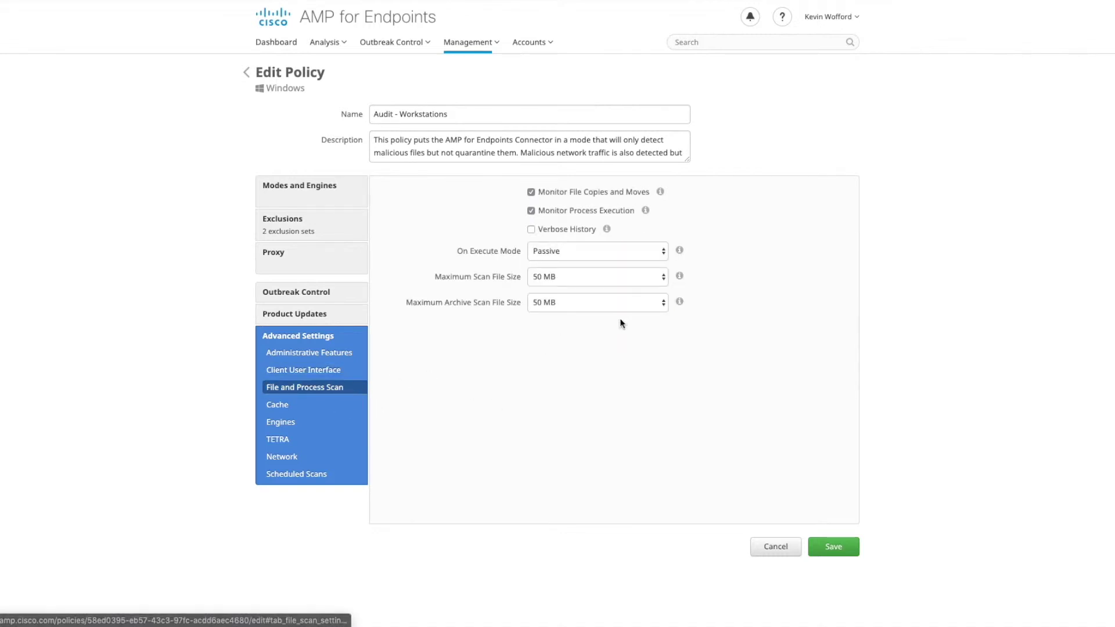
left_click(662, 302)
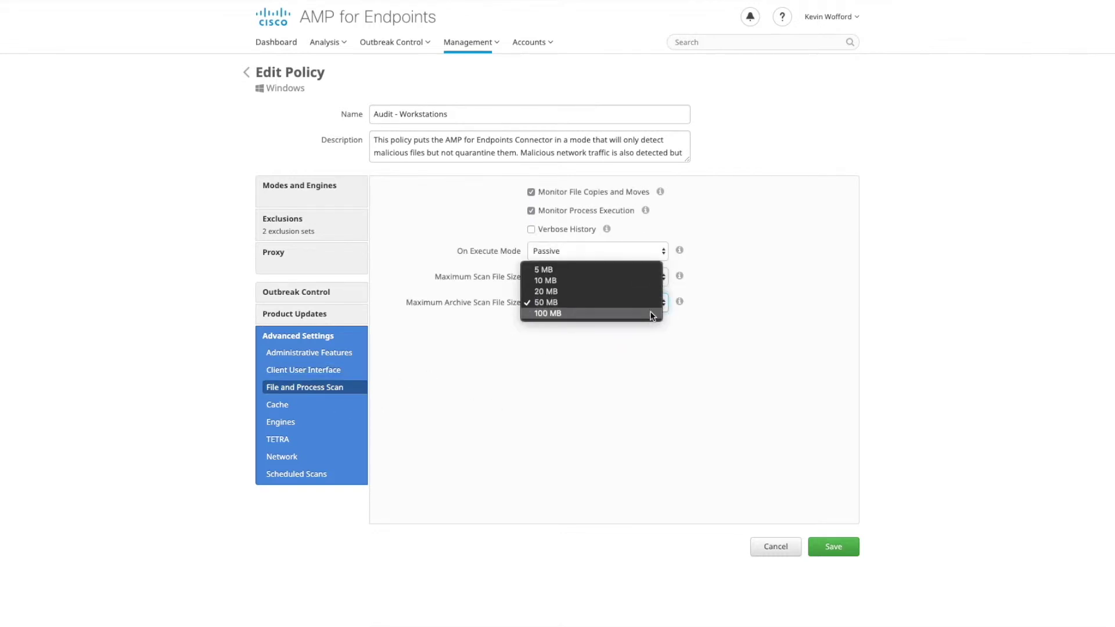
left_click(652, 314)
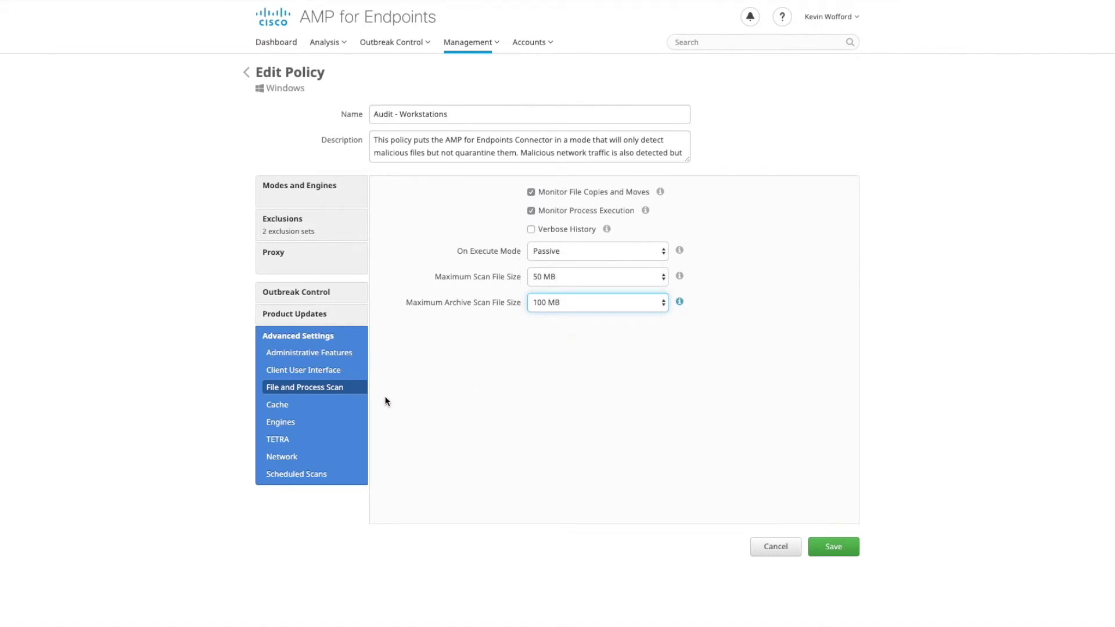
left_click(323, 405)
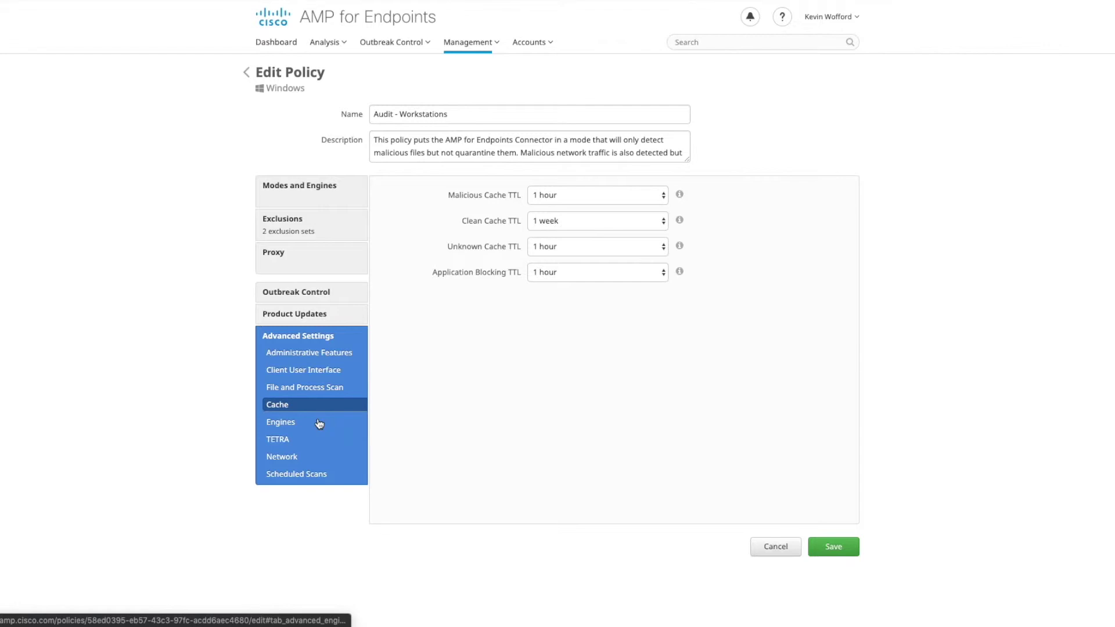
left_click(319, 423)
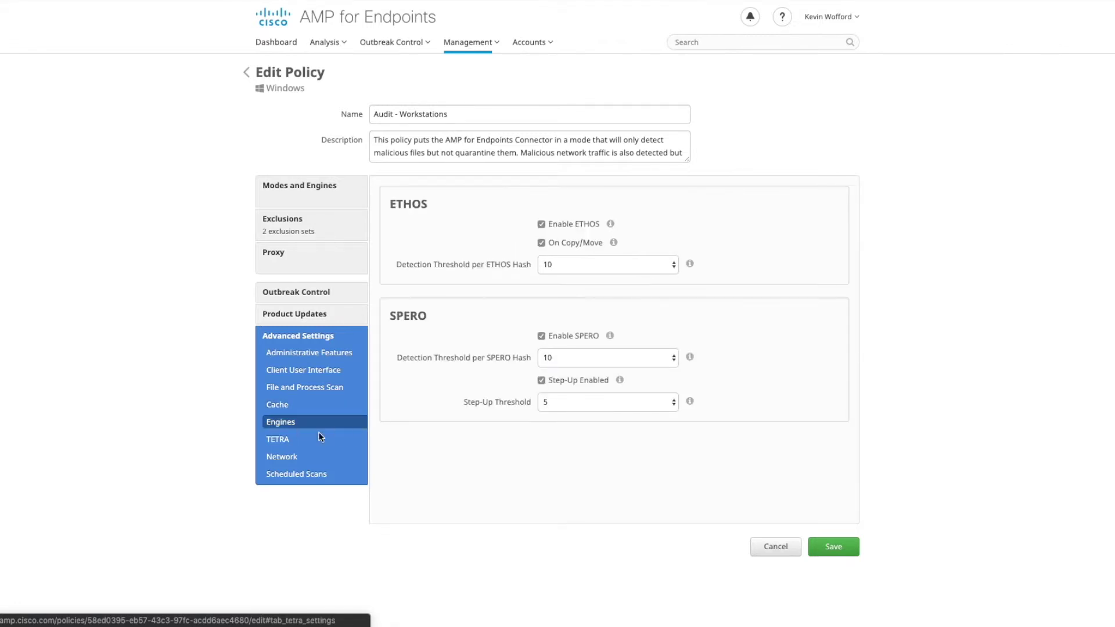
left_click(320, 438)
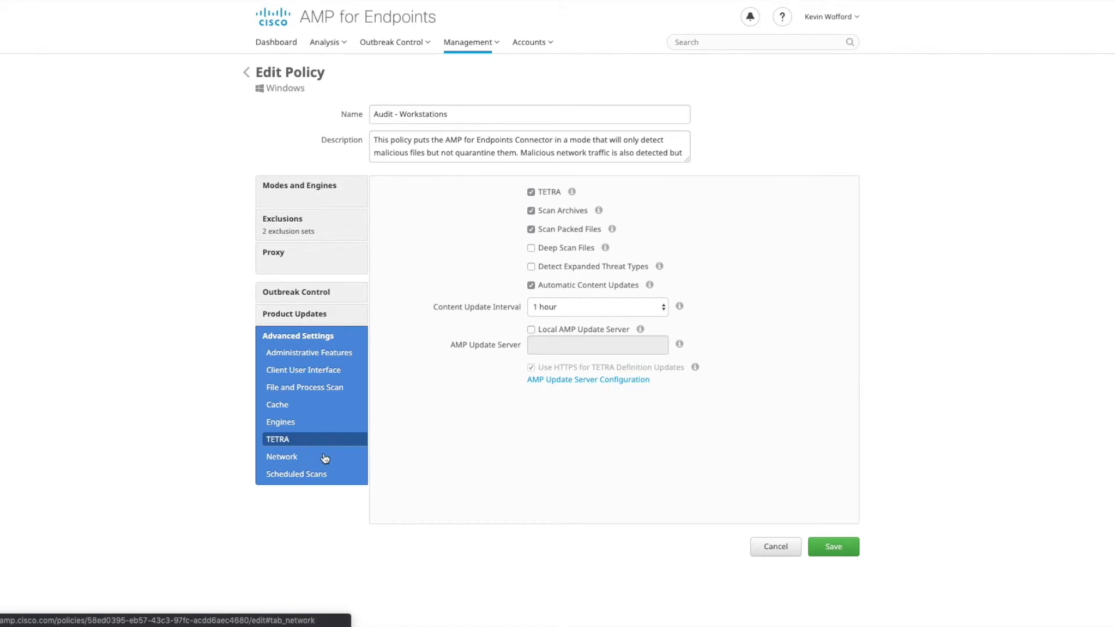
left_click(324, 454)
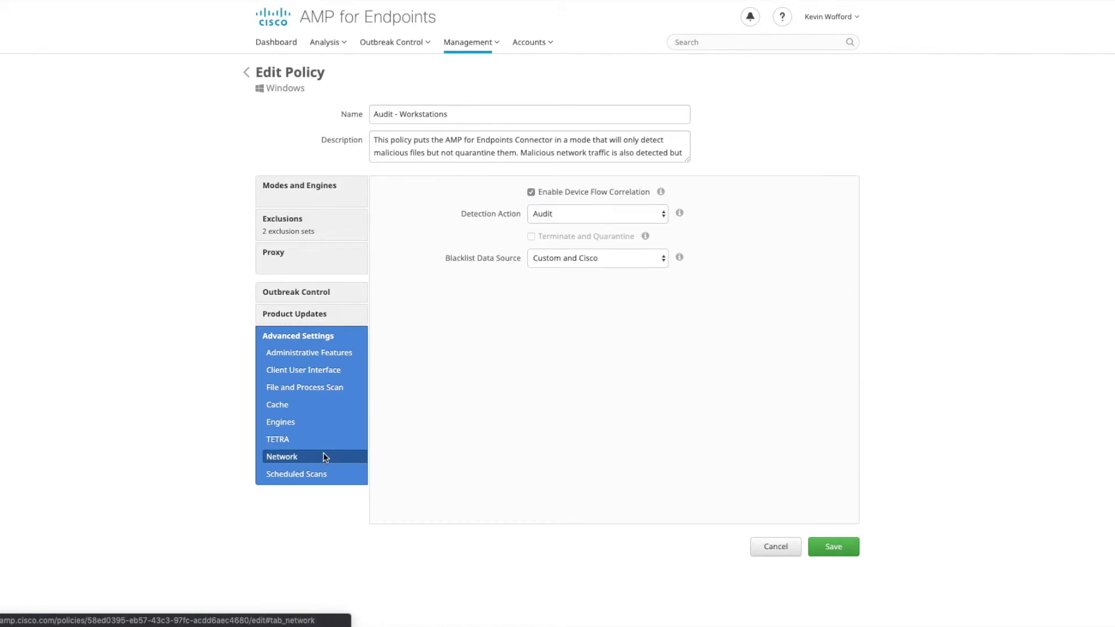
left_click(342, 476)
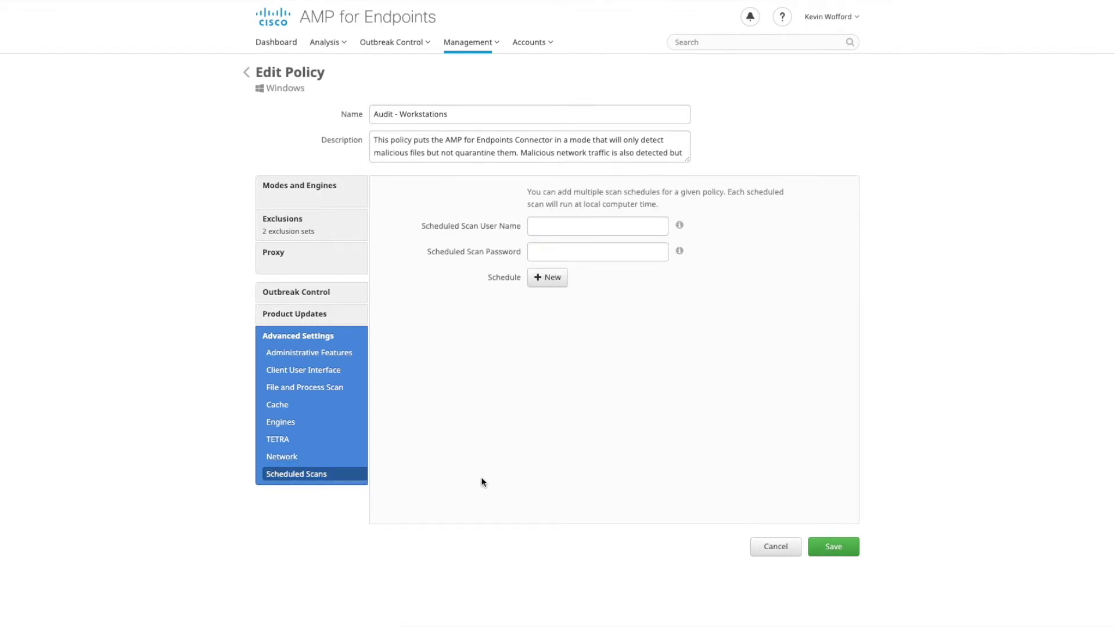
left_click(849, 549)
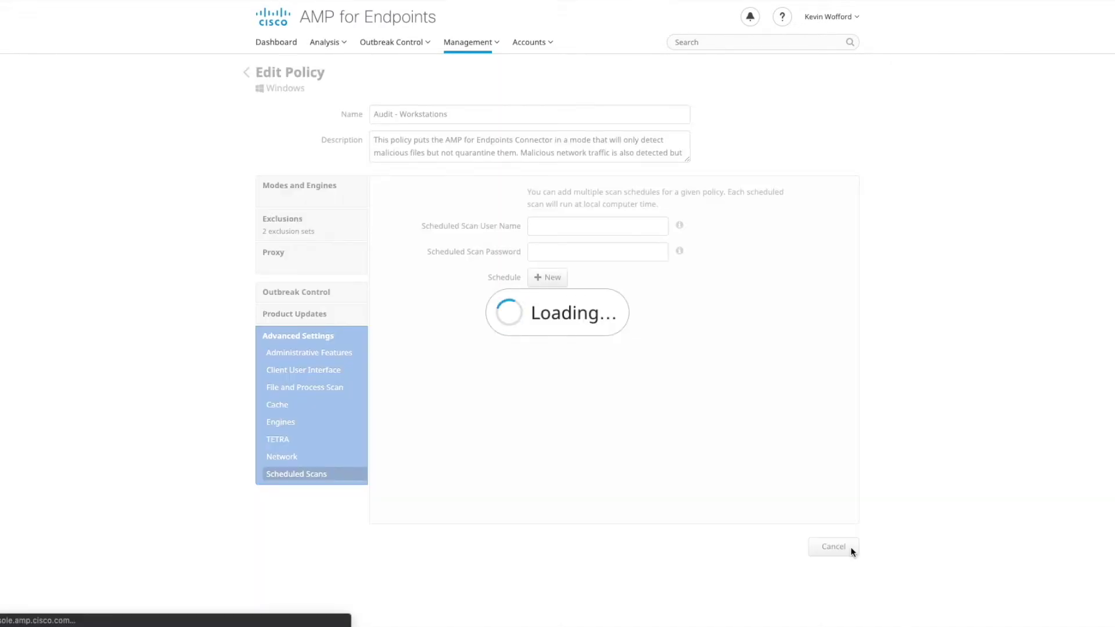
Step: Duplicate the Windows policy Audit - Workstations and expand the resulting copy
left_click(347, 173)
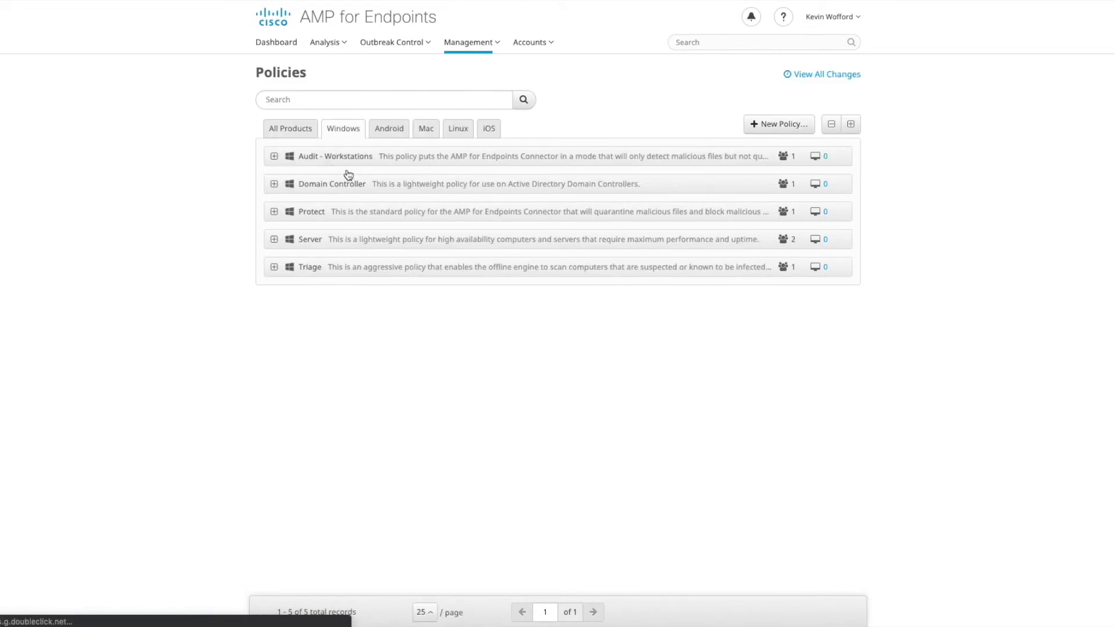
left_click(273, 158)
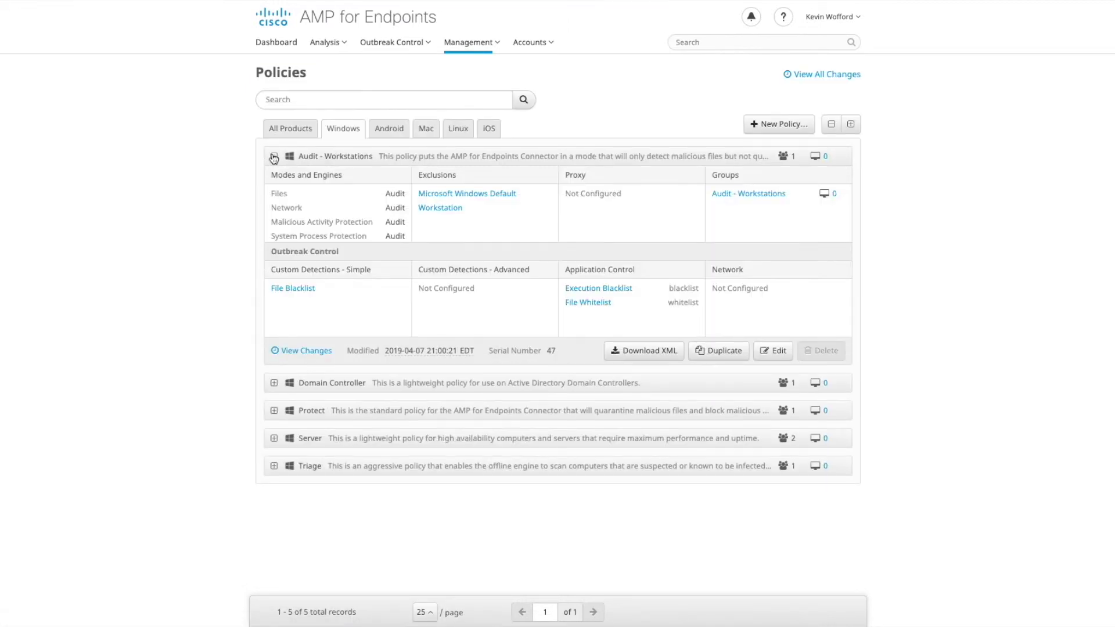
left_click(721, 351)
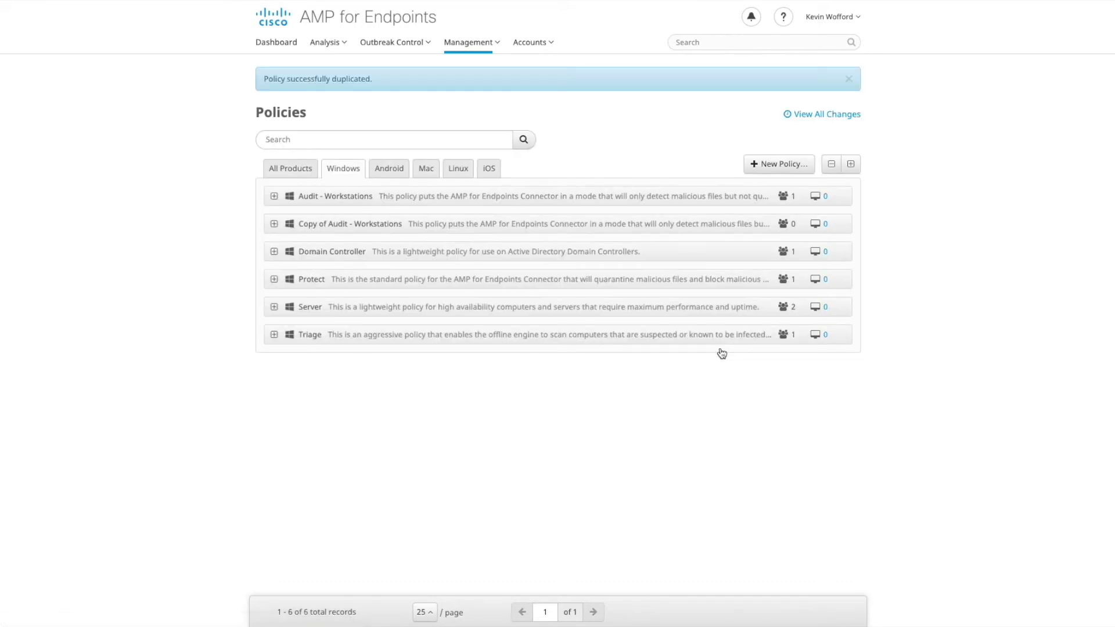
left_click(273, 224)
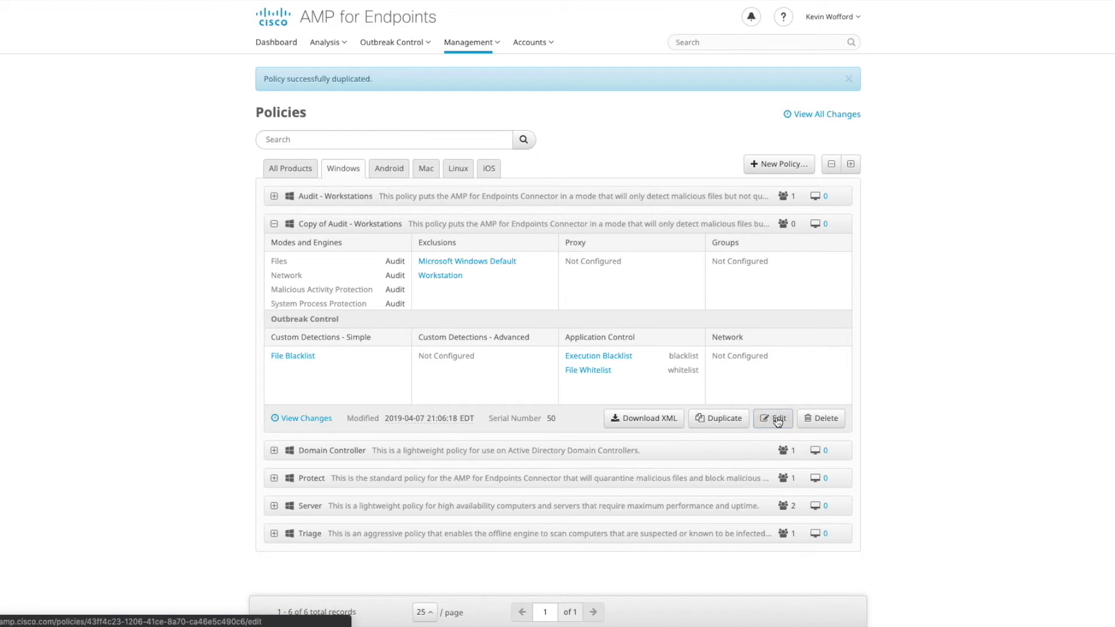
Step: Rename the copy 'Protect - Workstations' with Quarantine, Block, Quarantine and Protect conviction modes
left_click(778, 420)
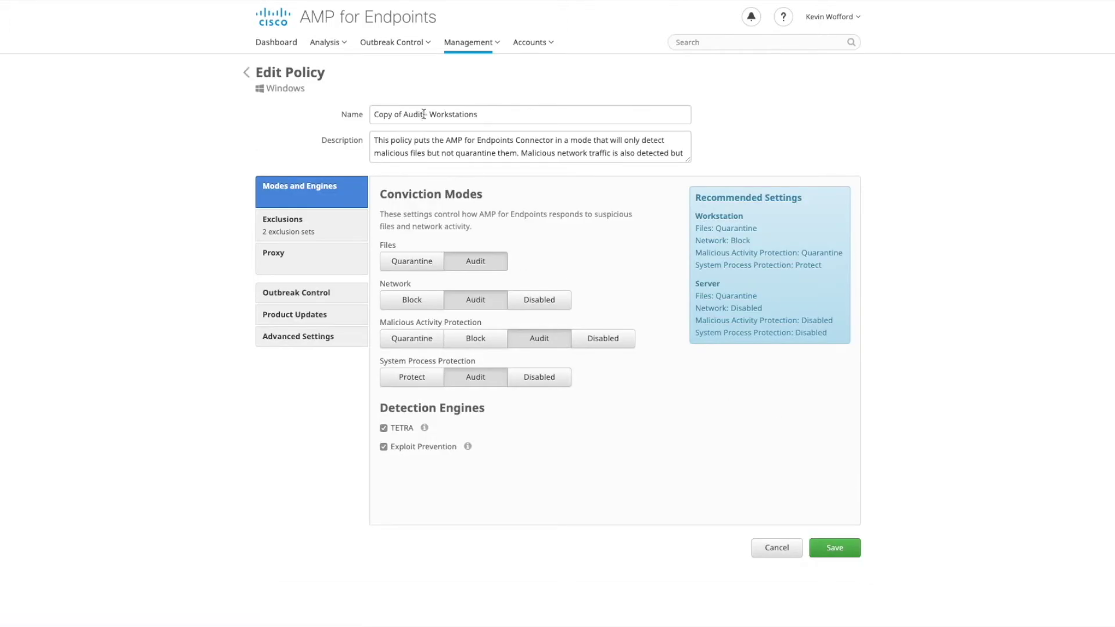
left_click_drag(423, 115, 361, 118)
type("Protect")
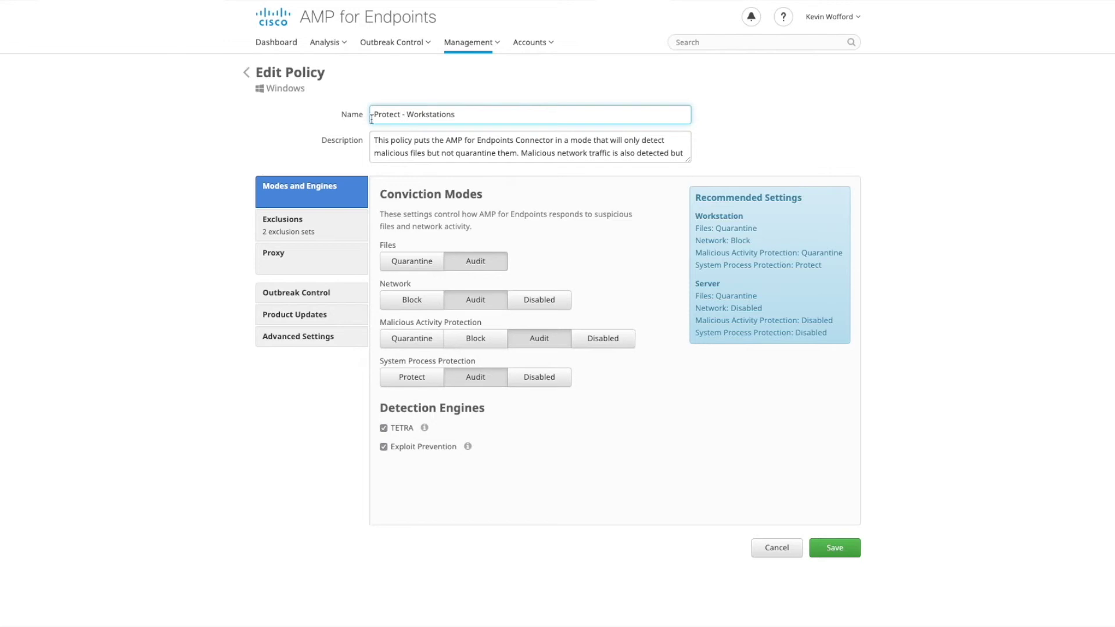
left_click(411, 261)
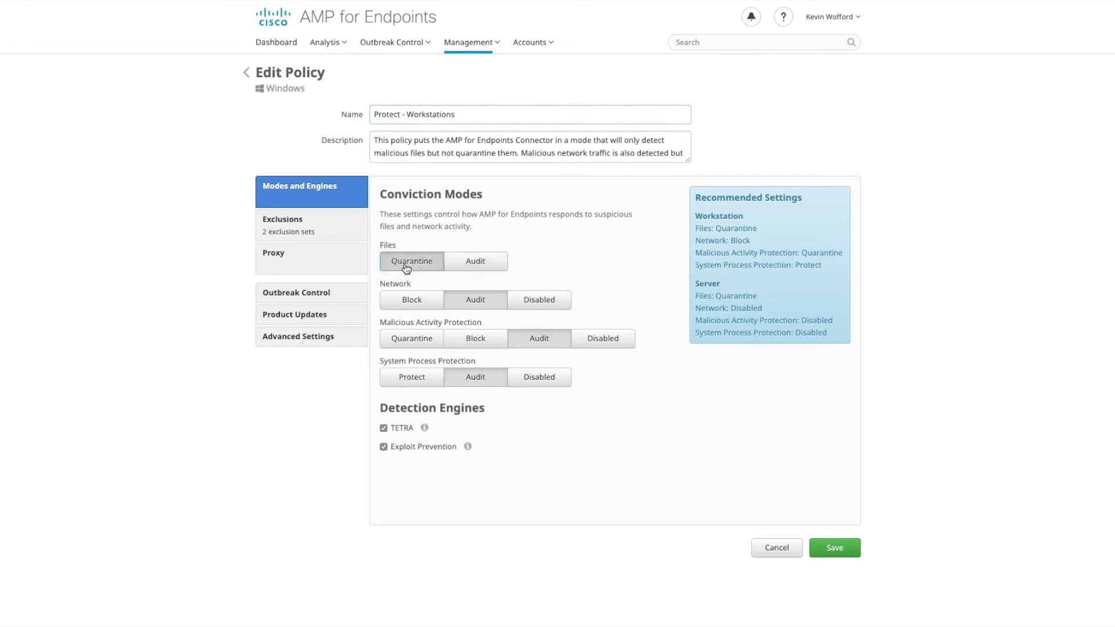
left_click(430, 303)
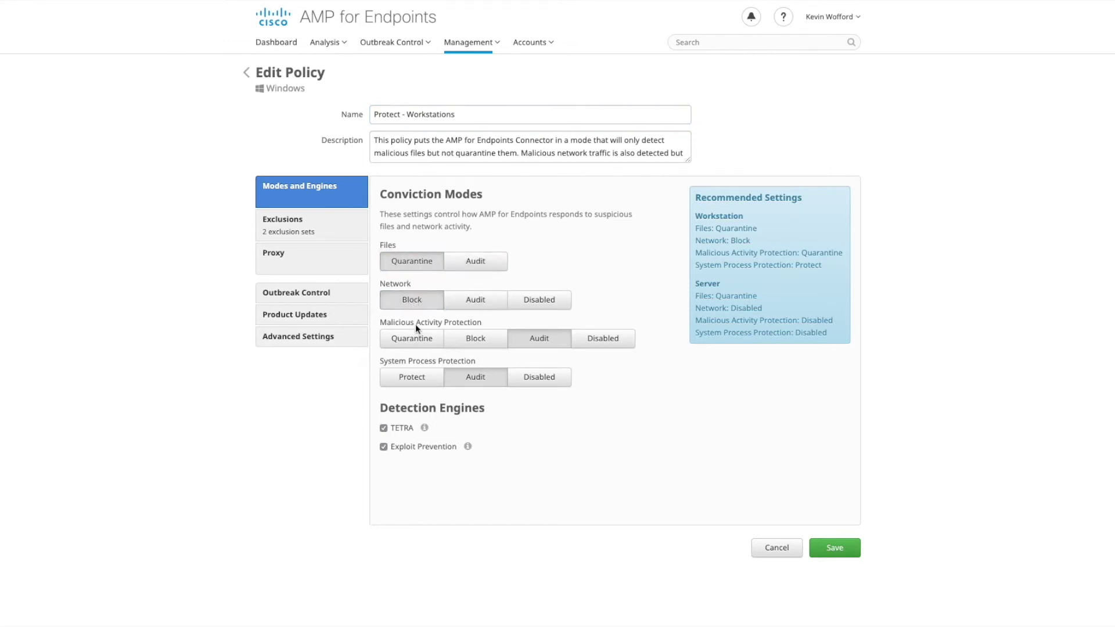
left_click(431, 341)
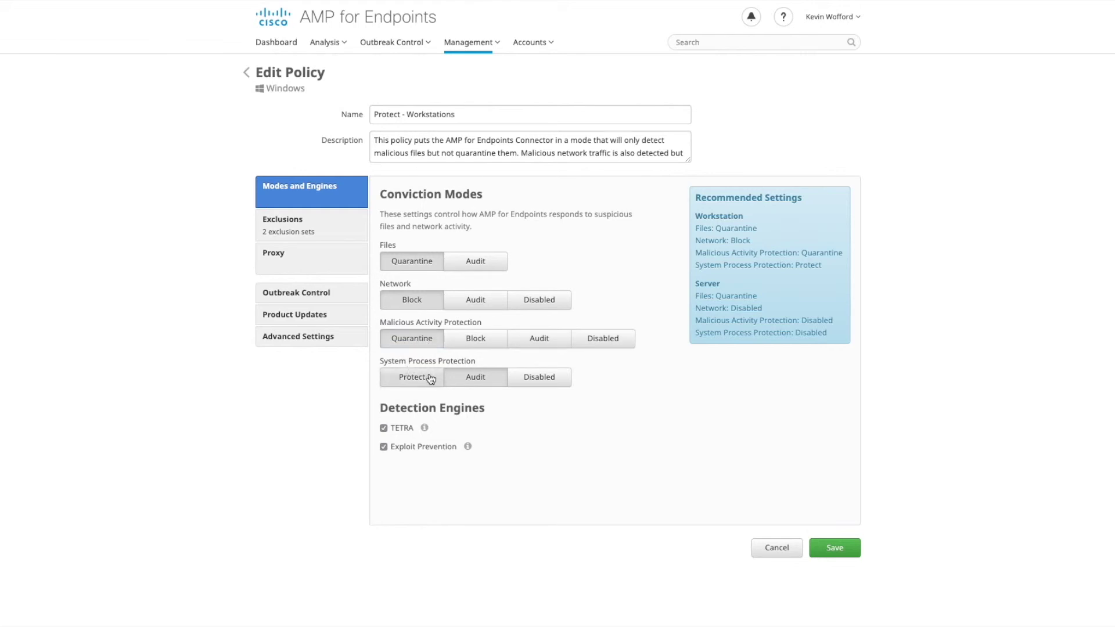
left_click(430, 377)
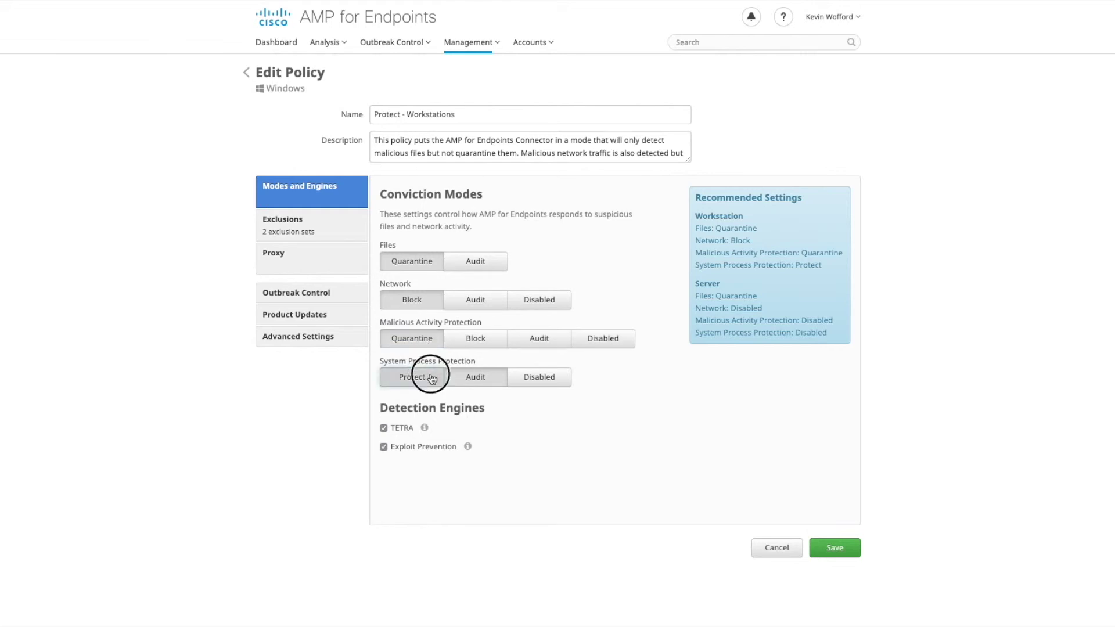
Step: Turn on Terminate and Quarantine in the network settings and save Protect - Workstations
left_click(344, 343)
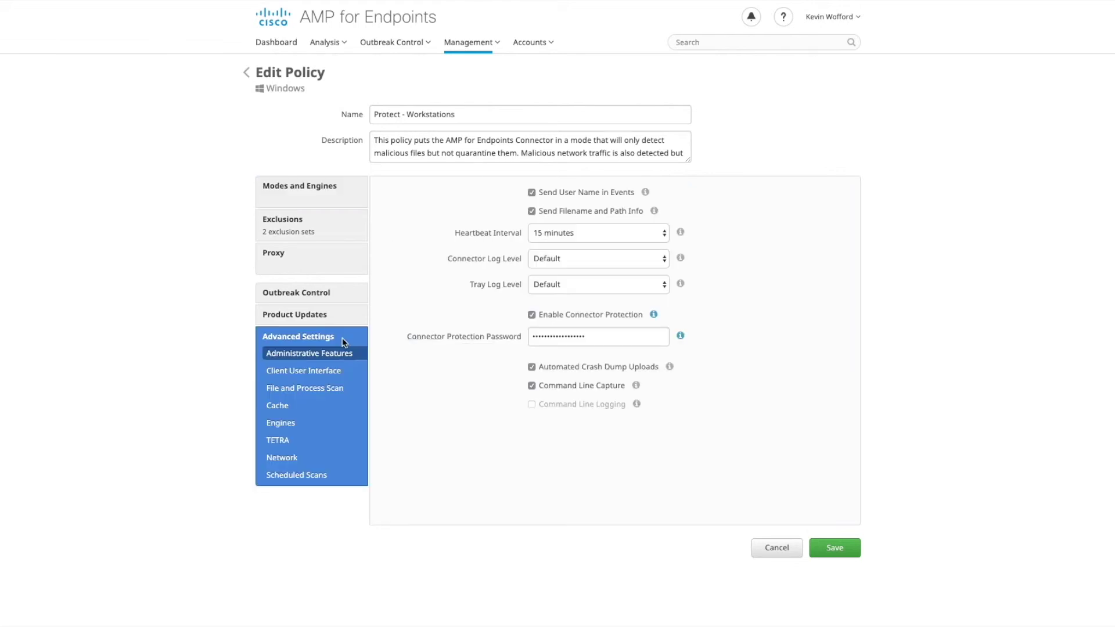
left_click(301, 457)
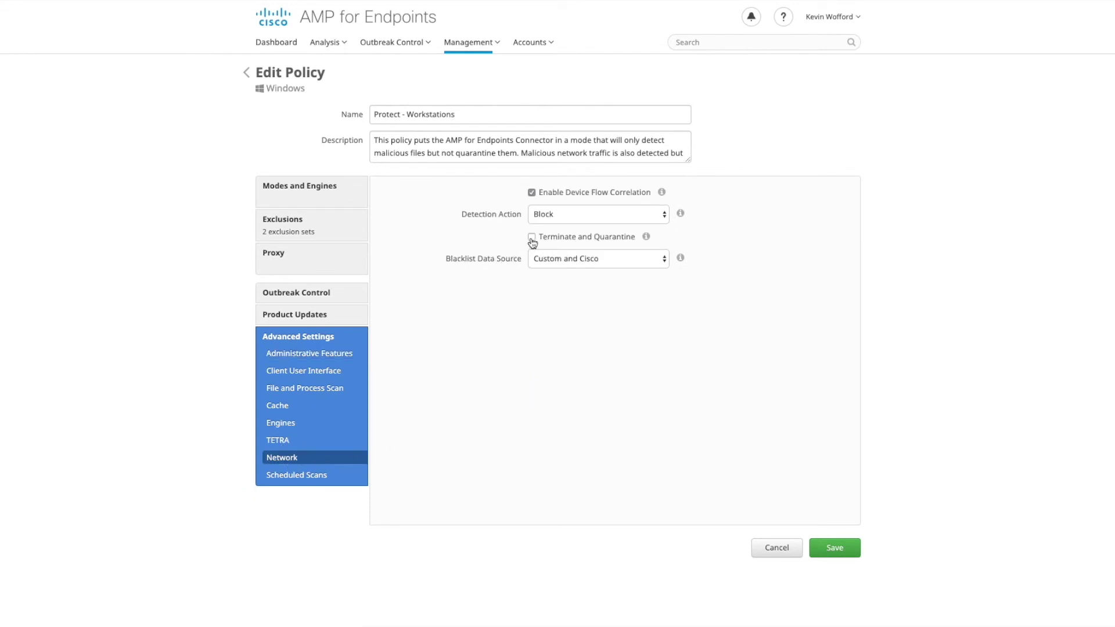
left_click(532, 238)
mouse_move(645, 237)
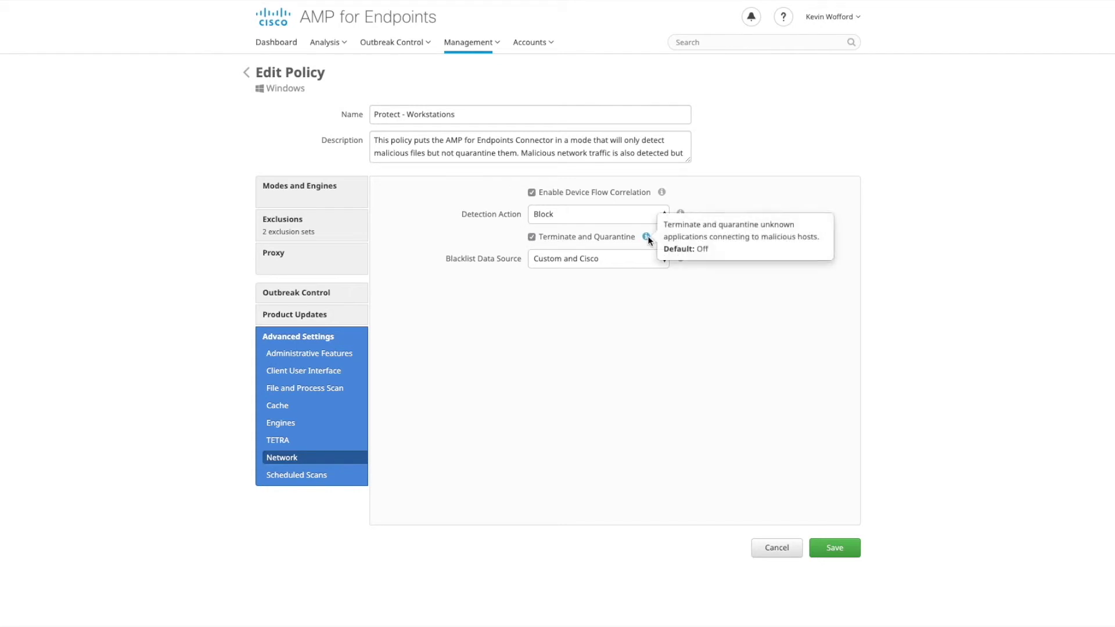
left_click(842, 548)
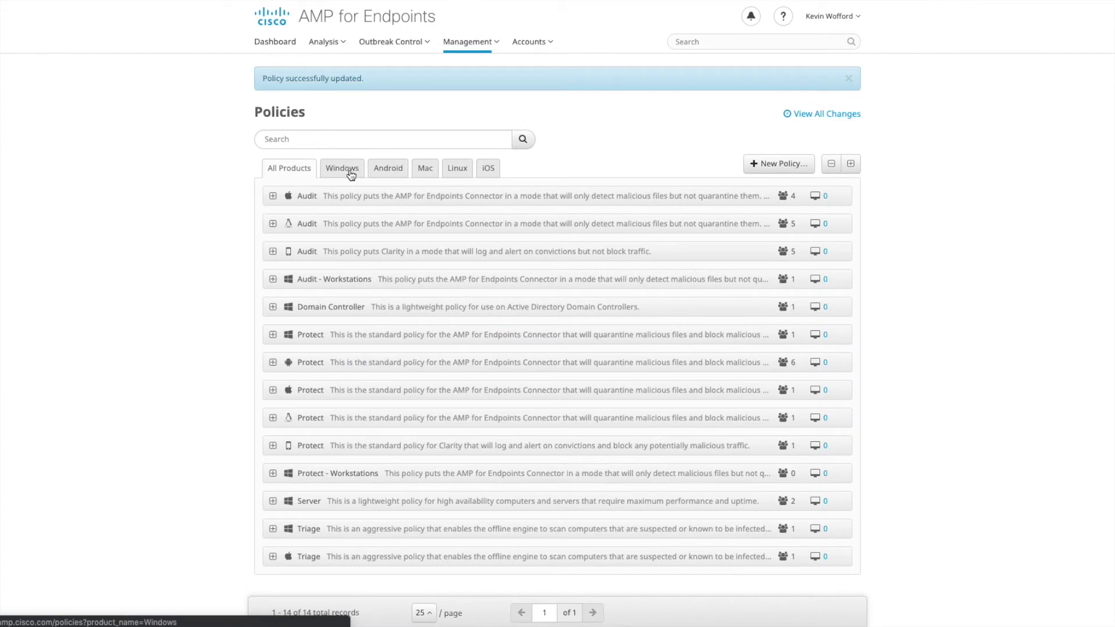
Step: Rename the Windows Server policy 'Audit - Server', keeping its conviction modes on Audit
left_click(351, 174)
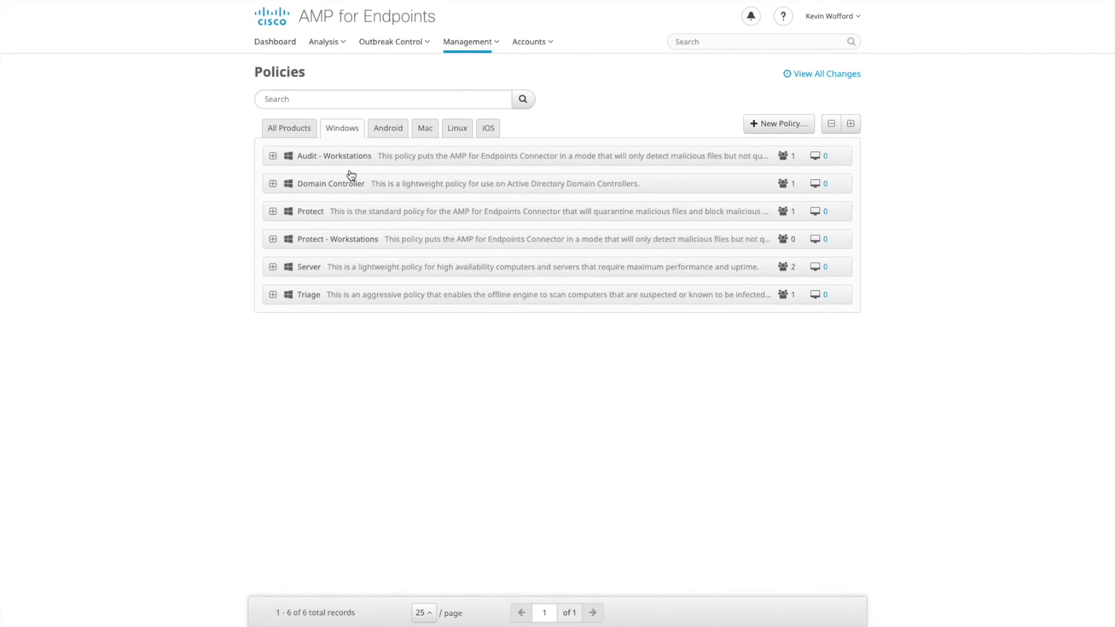
left_click(273, 267)
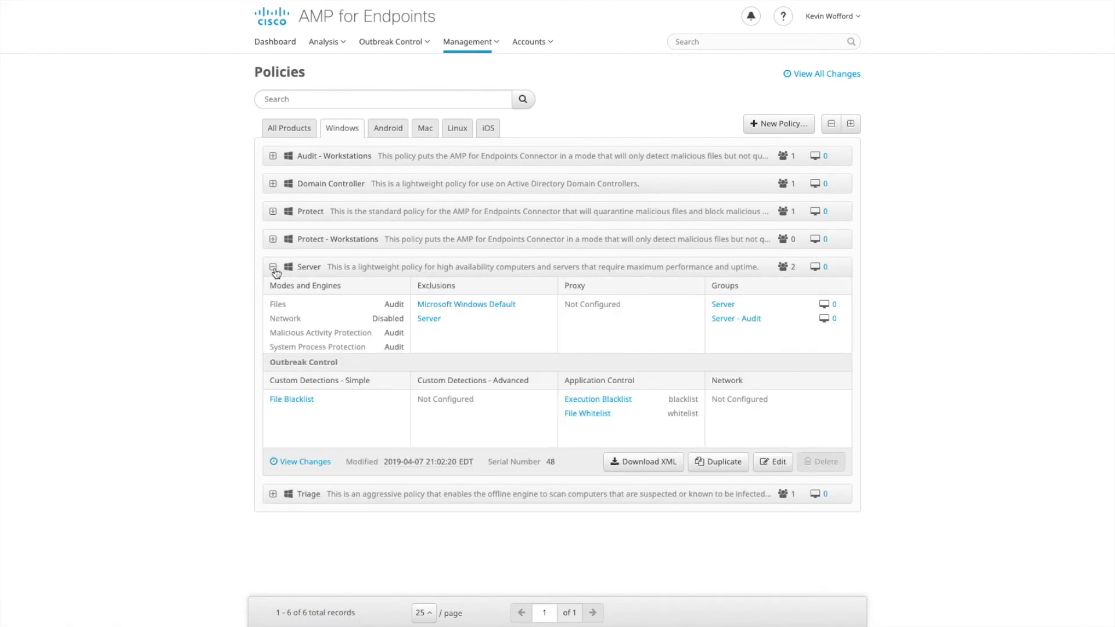
left_click(778, 462)
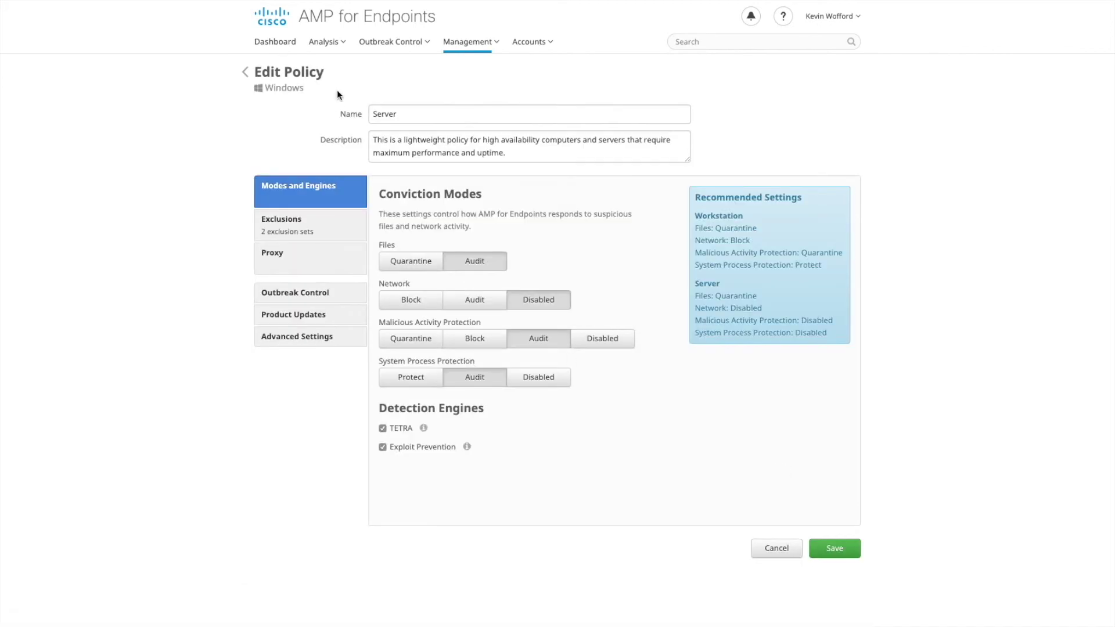
left_click(390, 115)
type("Audit -")
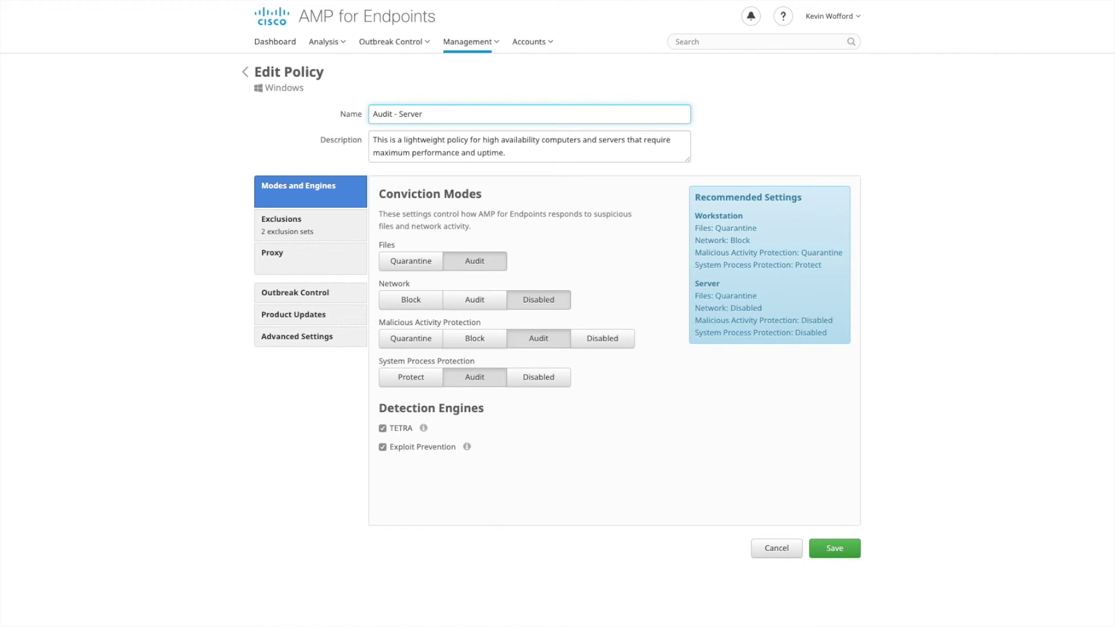
left_click(501, 268)
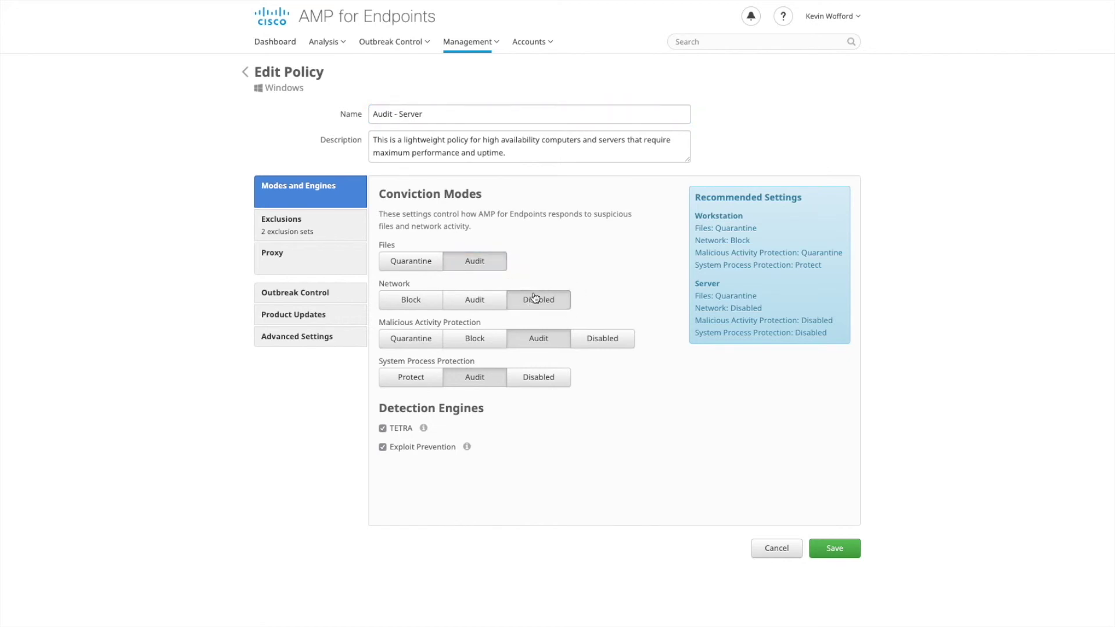
left_click(557, 342)
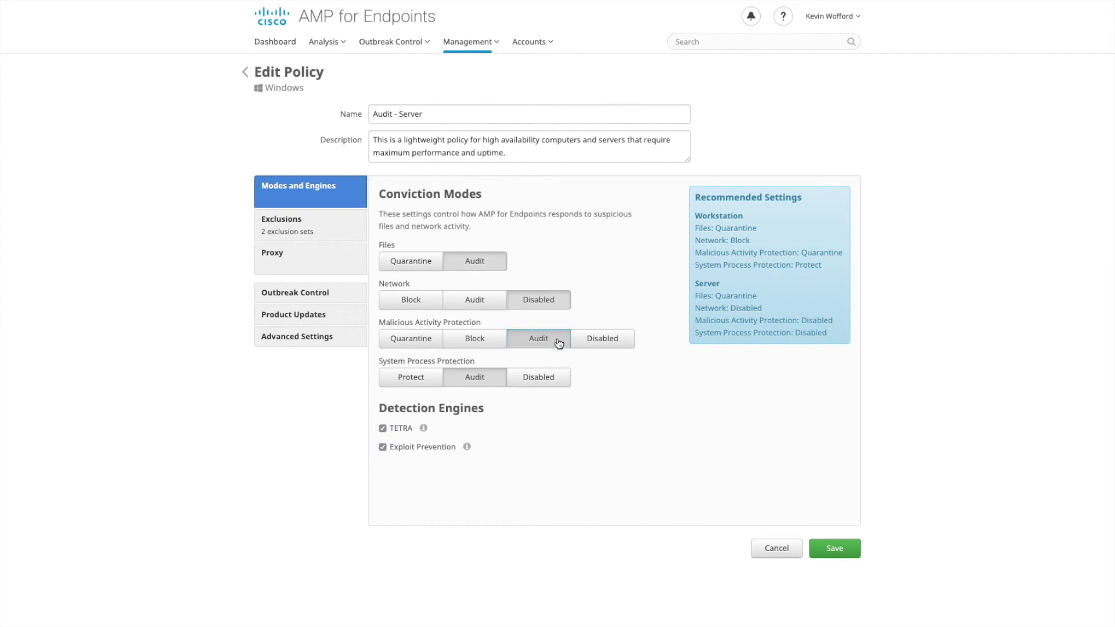
left_click(491, 380)
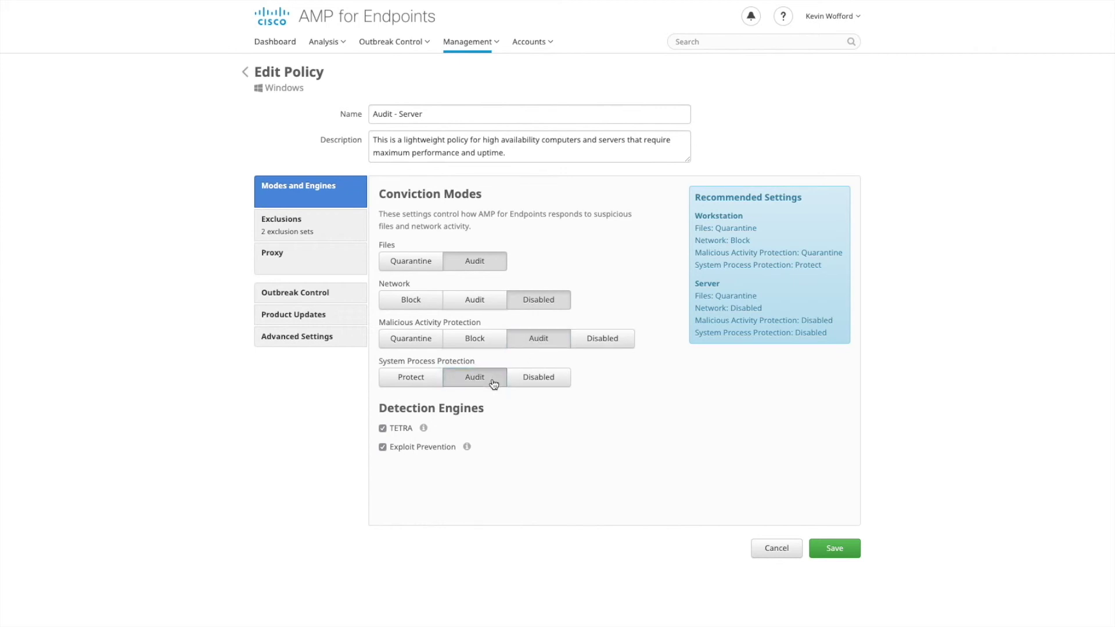
Step: In advanced settings, enable connector protection with a password
left_click(343, 336)
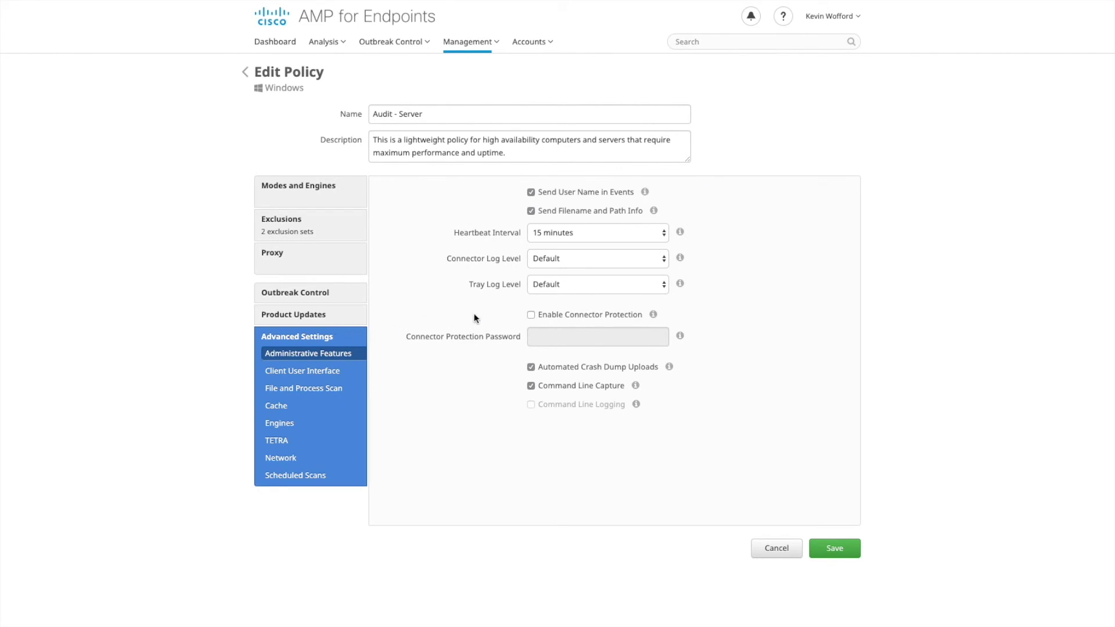
left_click(531, 316)
left_click(553, 338)
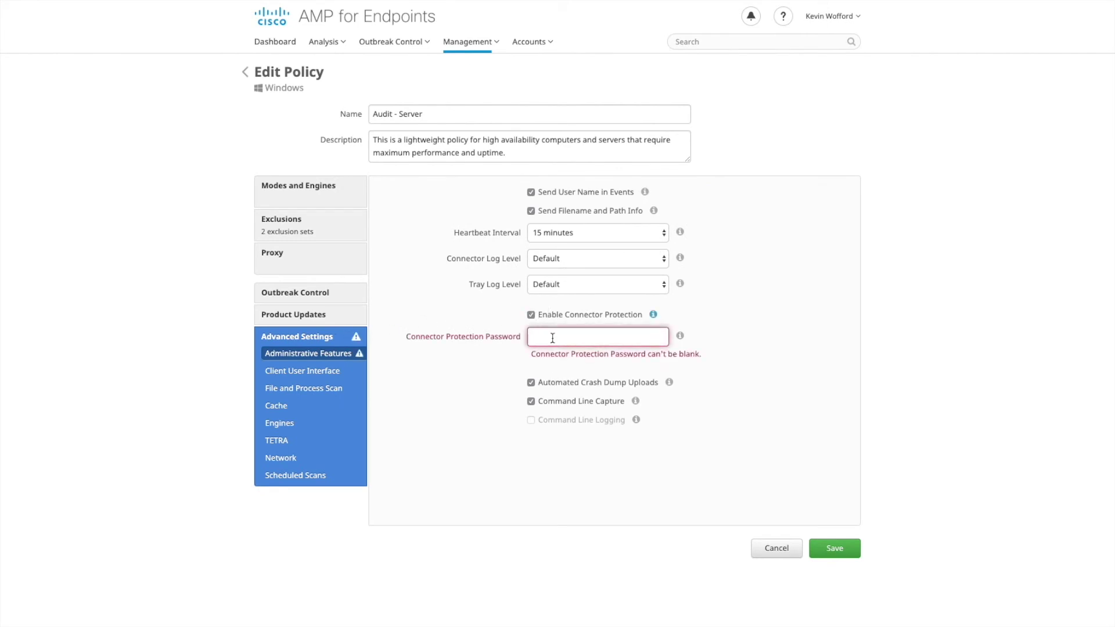
type("xxxxxxx")
Step: Unhide file, process, exploit and malicious activity notifications, and hide exclusions from the client
left_click(336, 371)
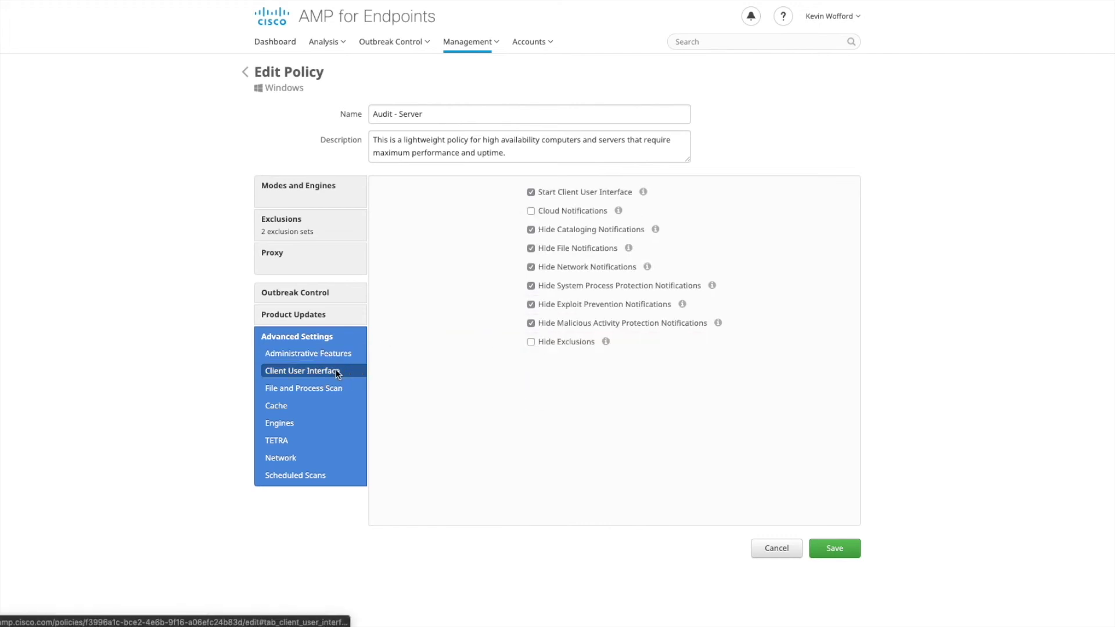
left_click(531, 249)
left_click(530, 286)
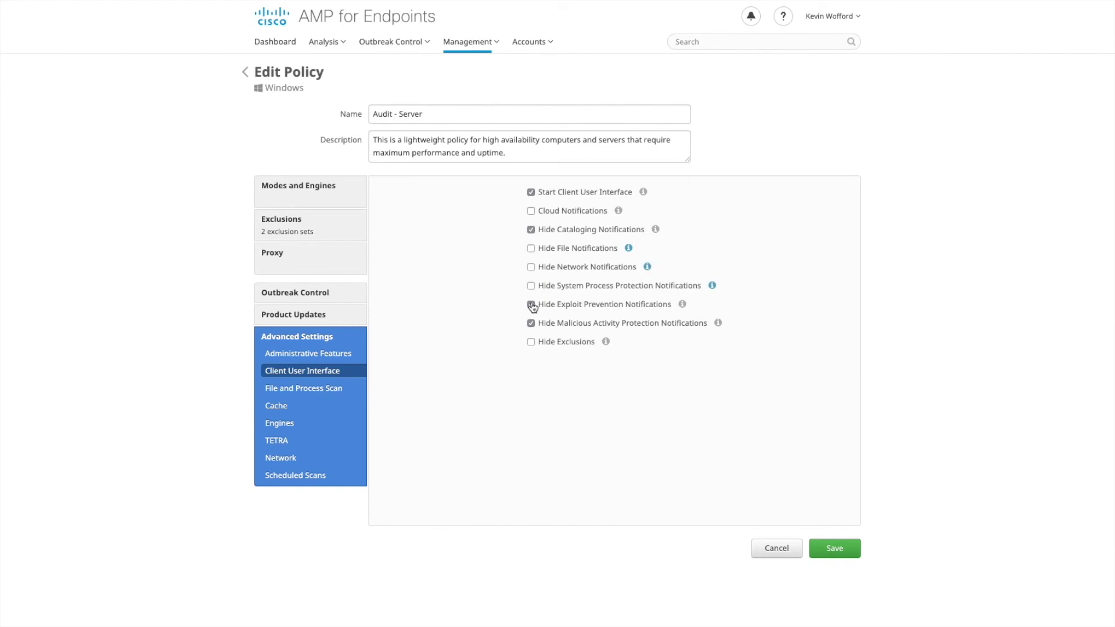
left_click(531, 305)
left_click(531, 324)
left_click(532, 343)
Step: Limit archive scanning to a maximum size of 100 MB
left_click(317, 388)
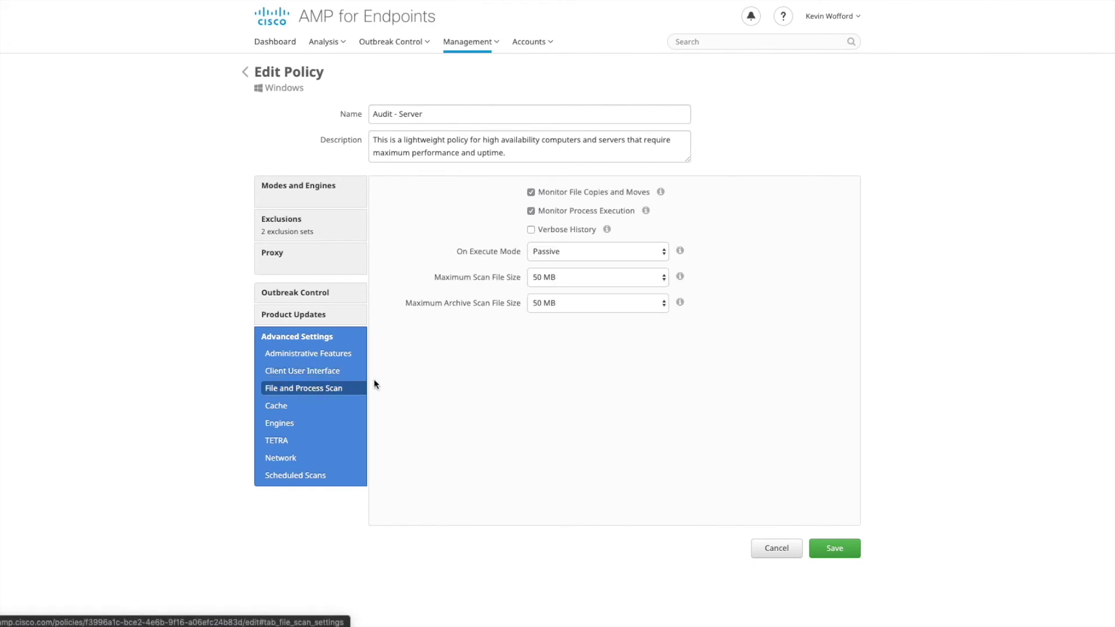
left_click(665, 306)
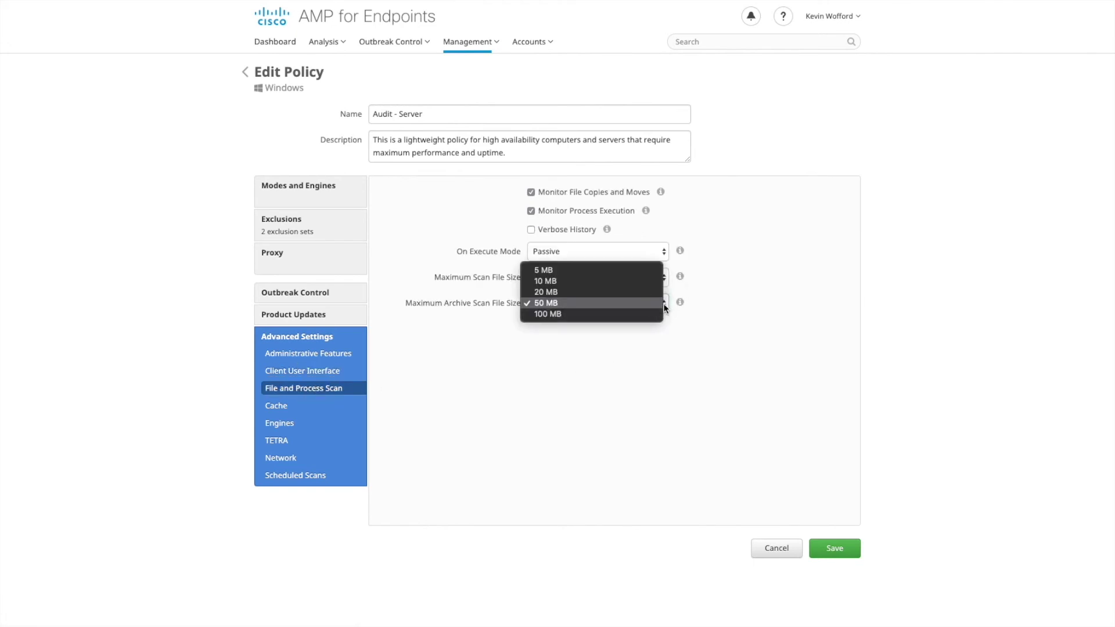
left_click(619, 313)
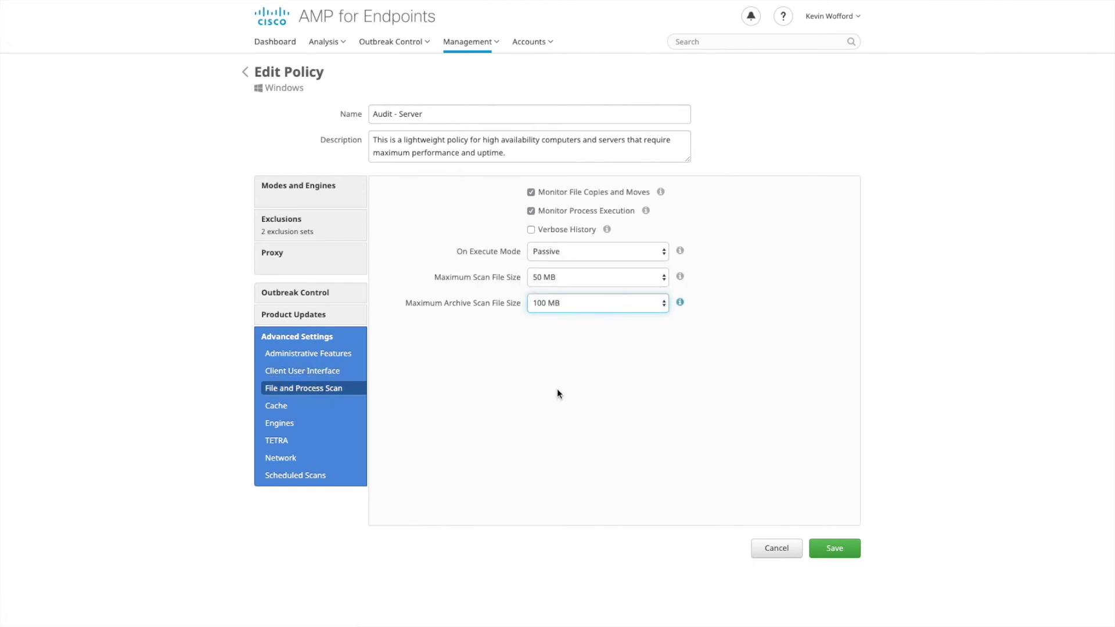
Step: Save Audit - Server, then duplicate it from the Windows policies list as Copy of Audit - Server
left_click(853, 543)
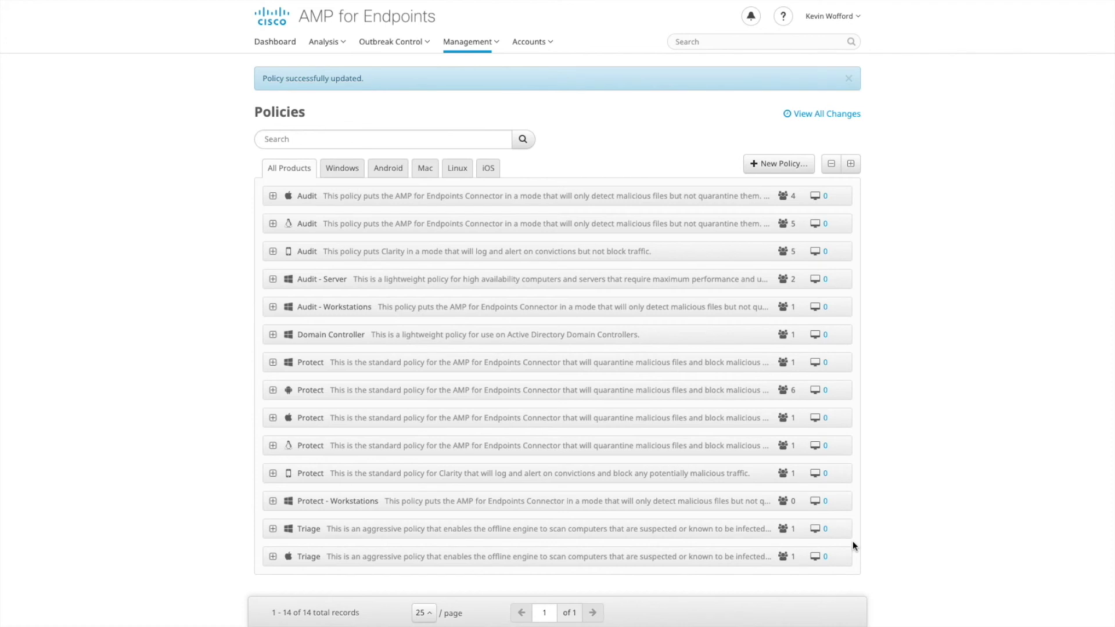
left_click(344, 174)
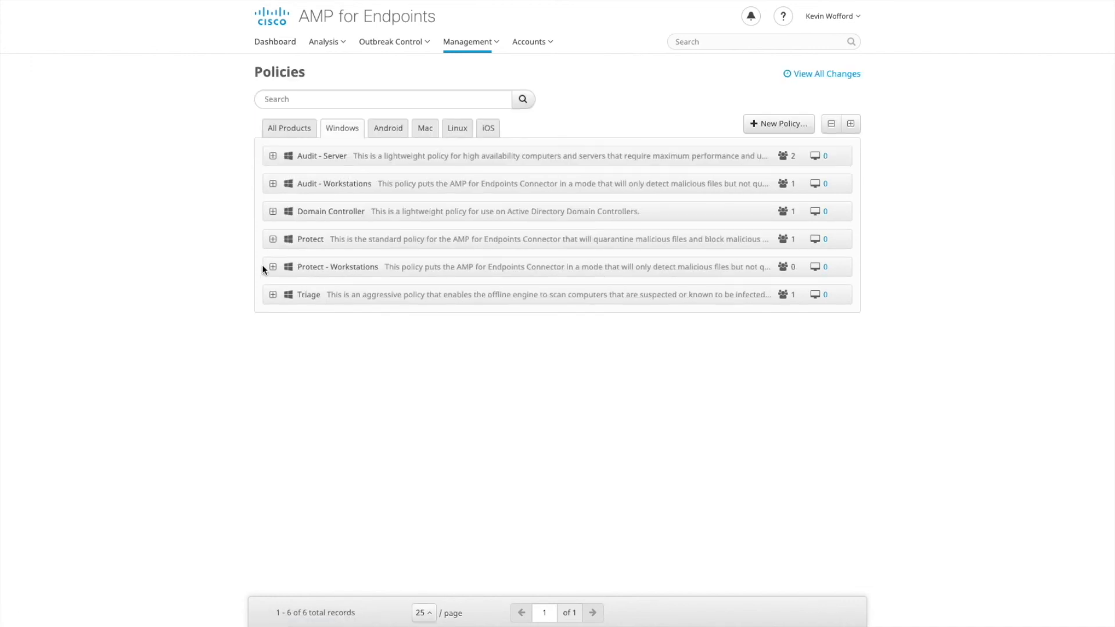
left_click(273, 156)
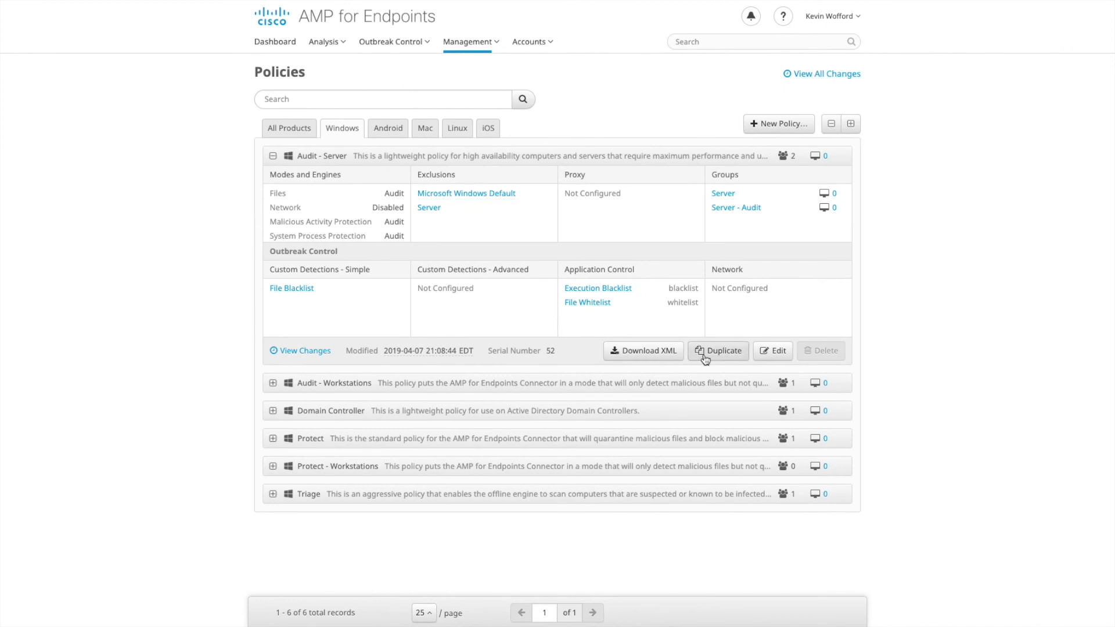
left_click(733, 353)
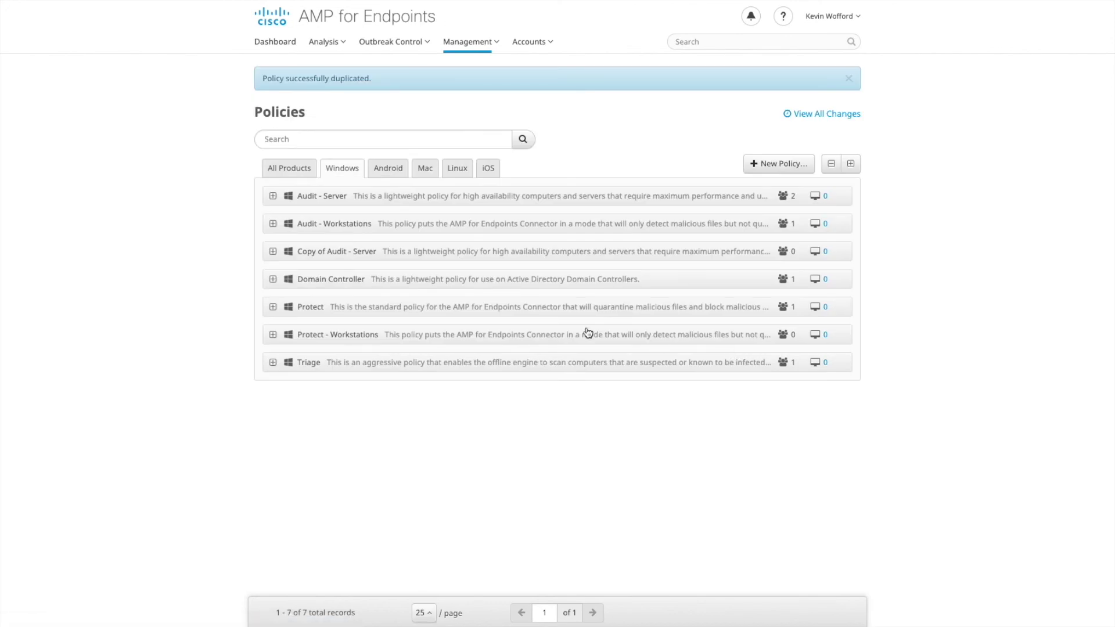
left_click(273, 254)
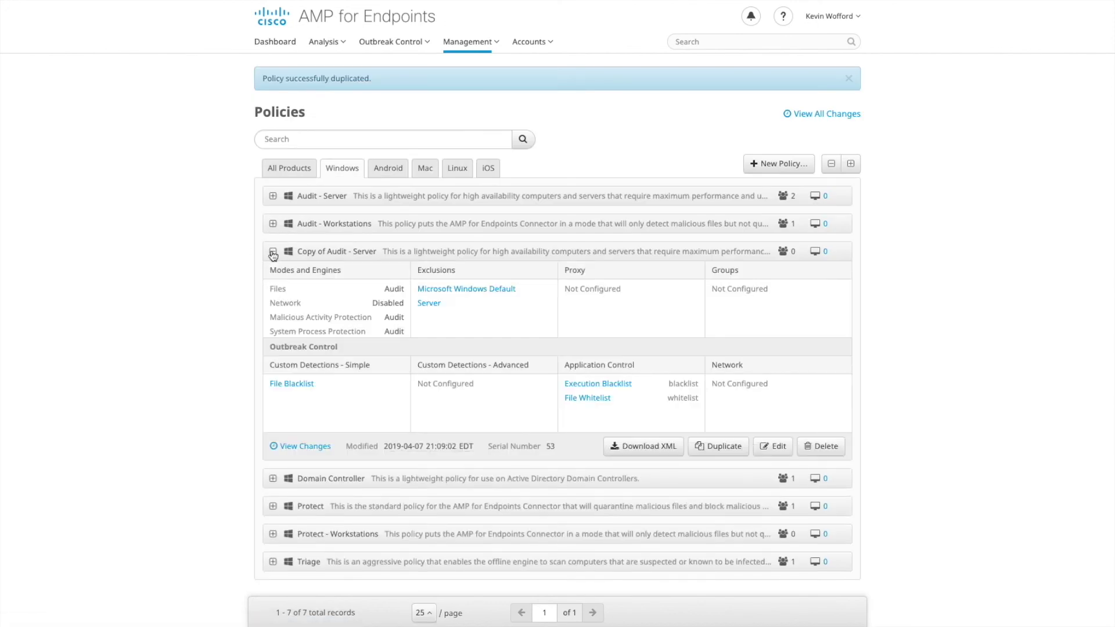
Step: Set the copied policy's files and malicious activity to Quarantine and system process protection to Protect
left_click(778, 451)
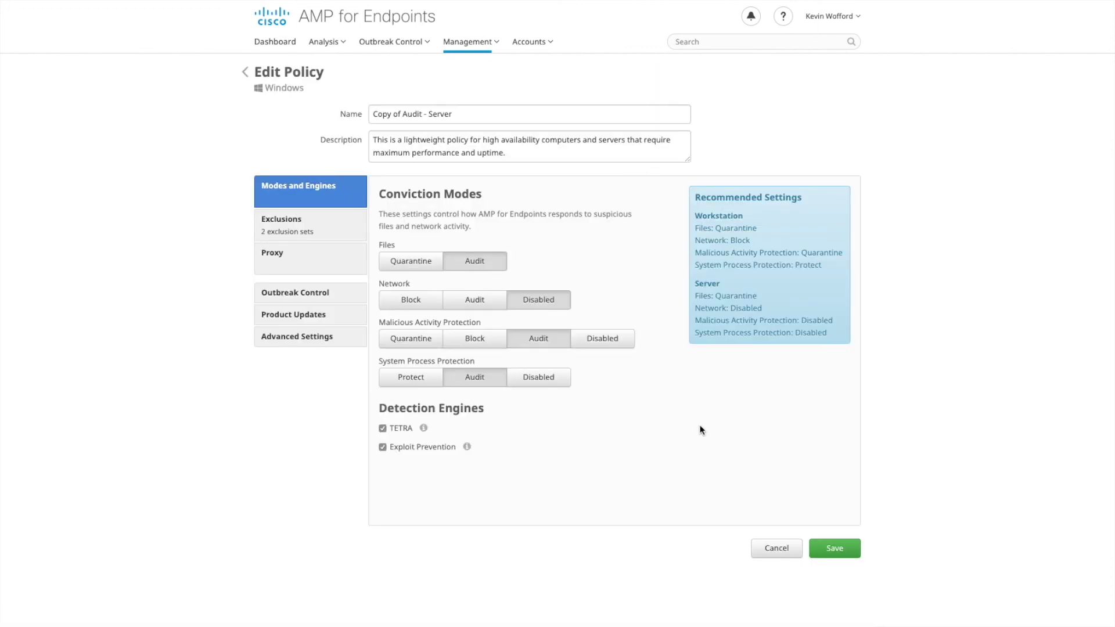
left_click(423, 266)
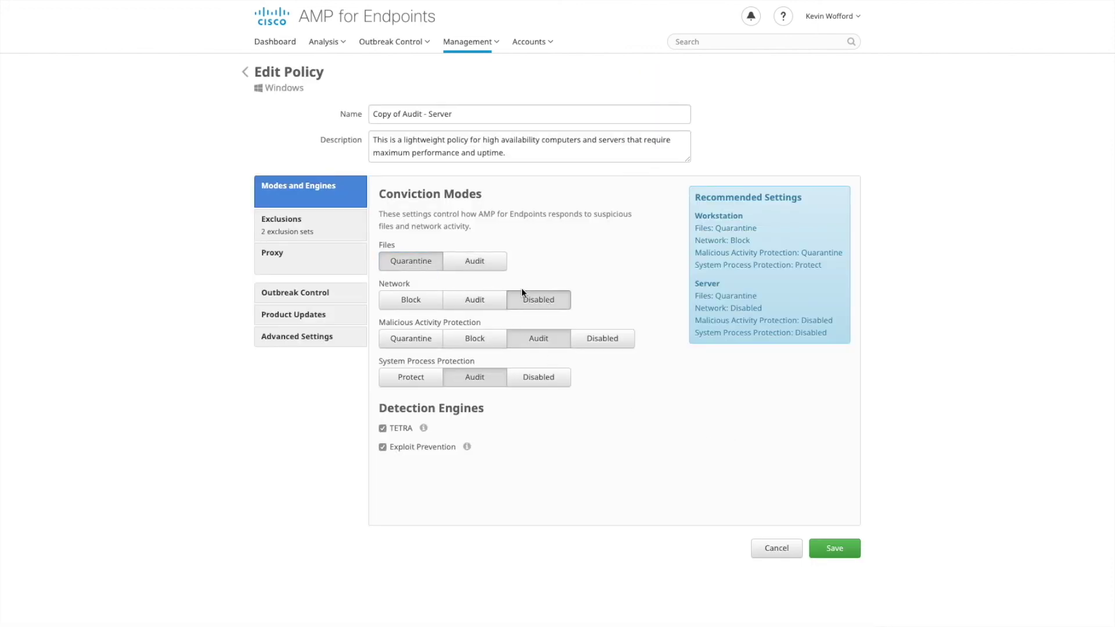
left_click(410, 342)
left_click(429, 380)
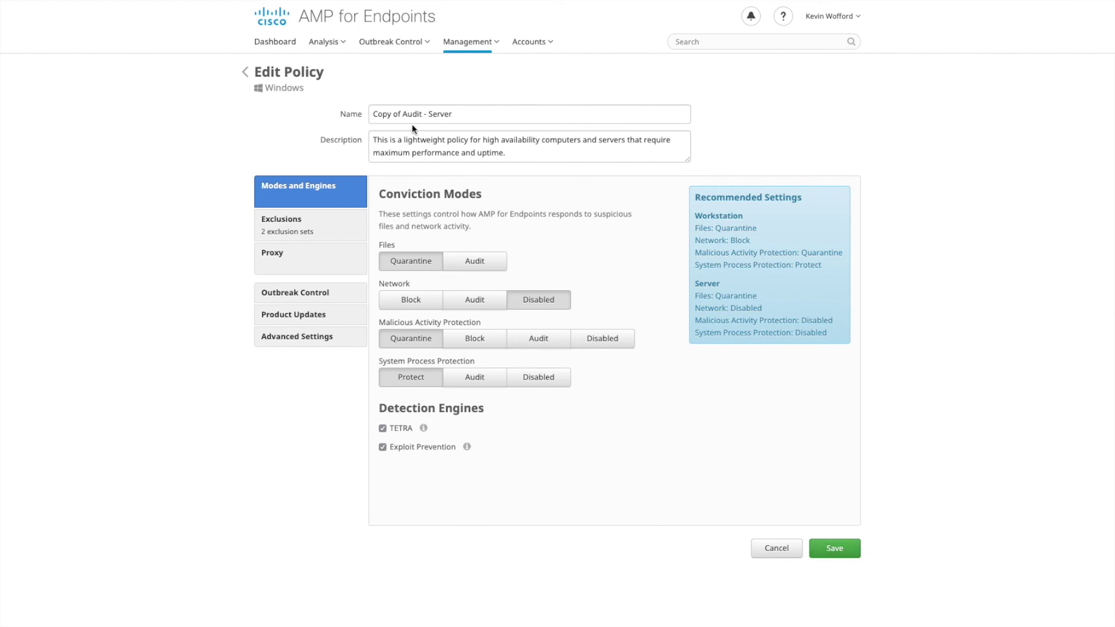
Step: Rename the policy to 'Protect - Server' and save it
left_click_drag(422, 114, 373, 114)
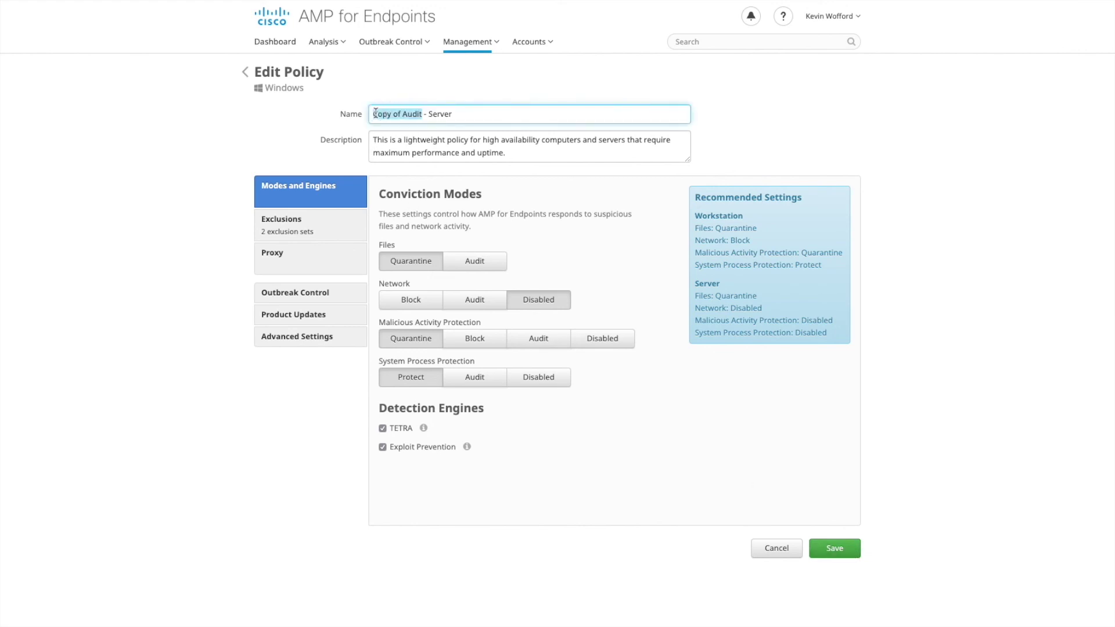
type("Protect")
left_click(853, 548)
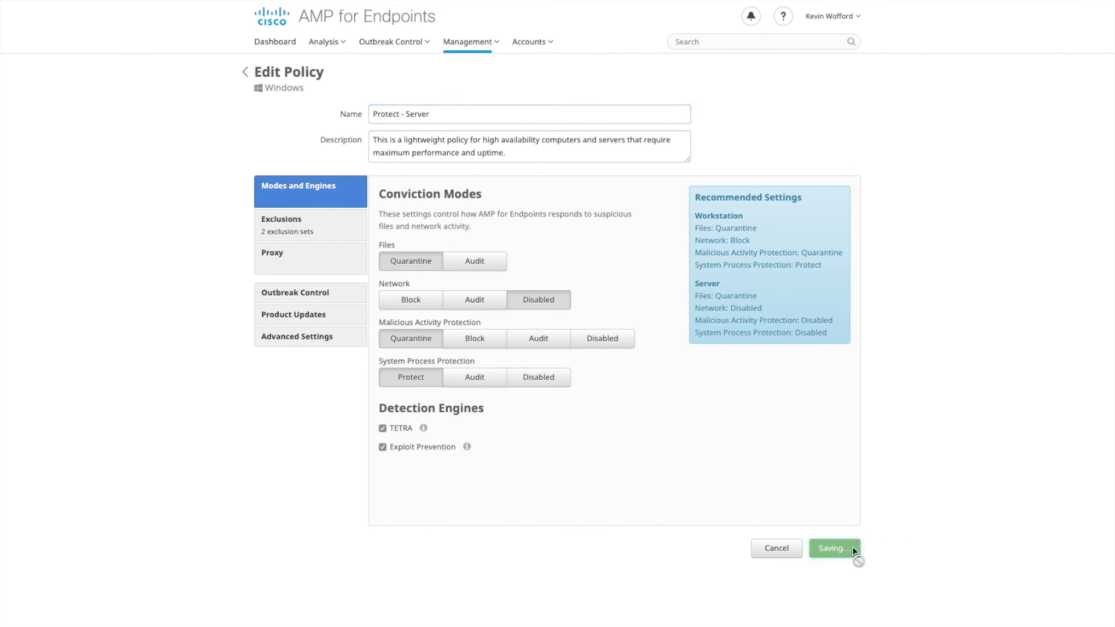